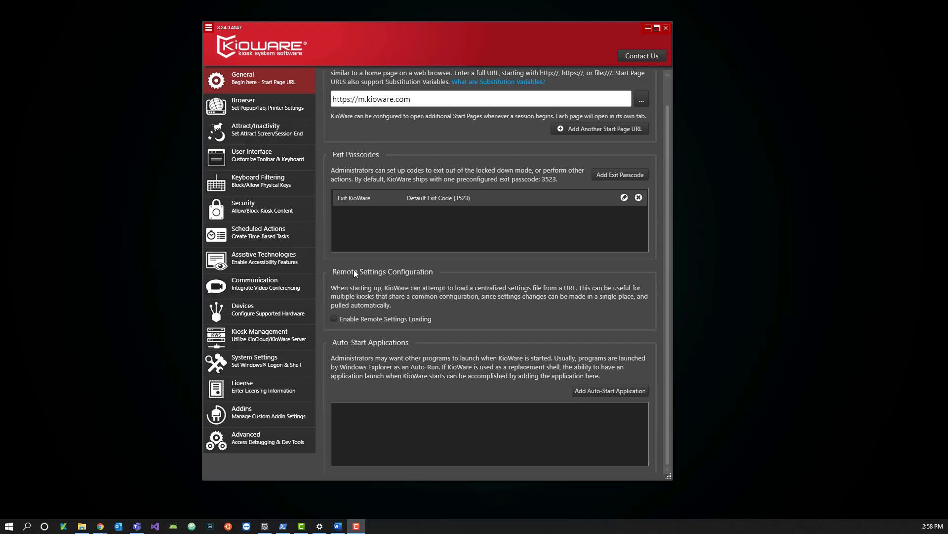
pyautogui.click(333, 319)
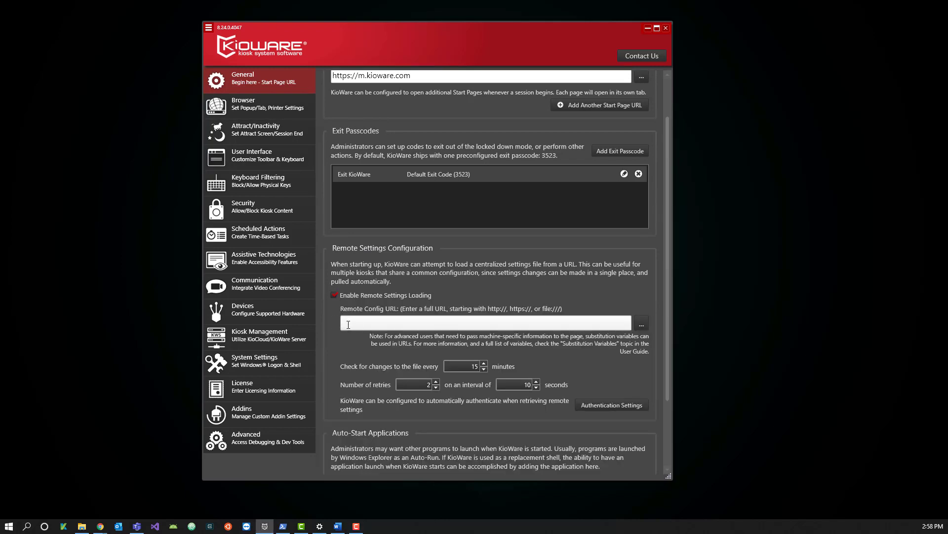
pyautogui.click(457, 324)
pyautogui.click(381, 318)
pyautogui.write('https:')
pyautogui.write('//yourwebsite.com/kiowaresettings/')
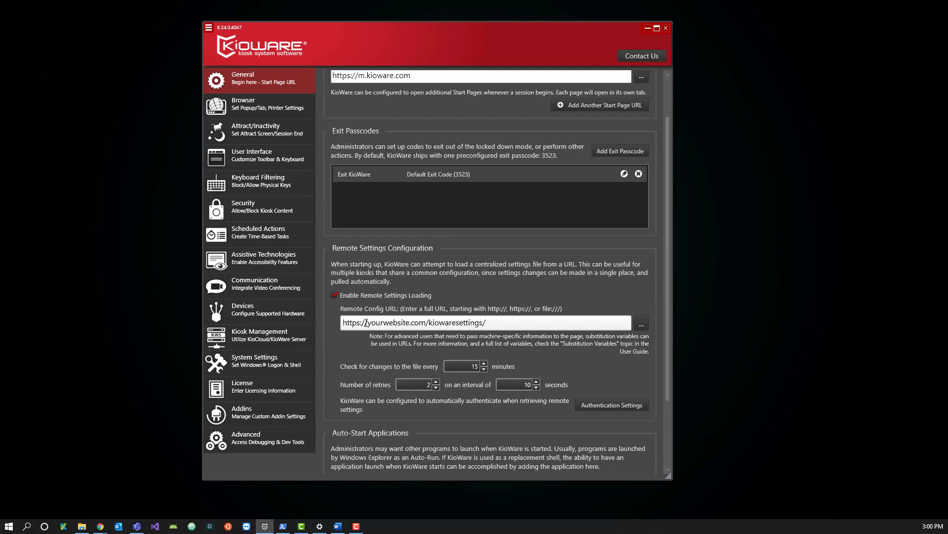
pyautogui.write('settings.kwpkg')
pyautogui.moveTo(539, 325); pyautogui.dragTo(371, 324)
pyautogui.click(372, 325)
# Replace the web address portion of the Remote Config URL so it reads file:///c:\settings.kwpkg
pyautogui.moveTo(485, 322); pyautogui.dragTo(342, 328)
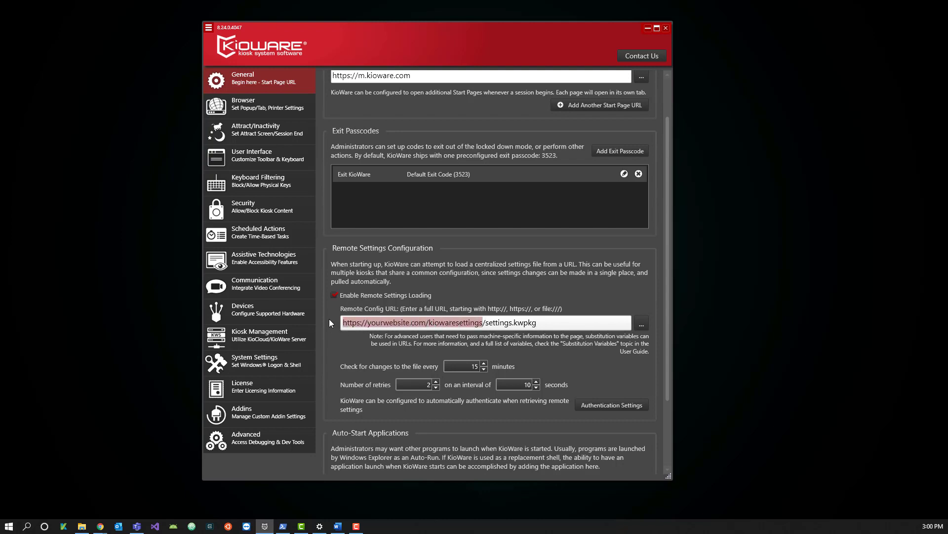
pyautogui.write('file:///')
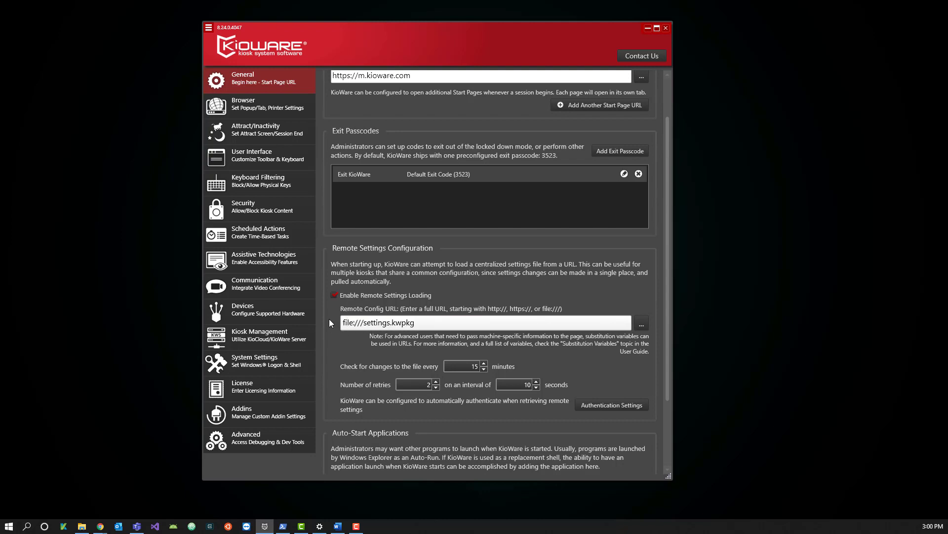
pyautogui.write('c:\\')
pyautogui.moveTo(435, 323); pyautogui.dragTo(342, 322)
pyautogui.click(381, 325)
pyautogui.moveTo(441, 329); pyautogui.dragTo(343, 346)
pyautogui.click(351, 354)
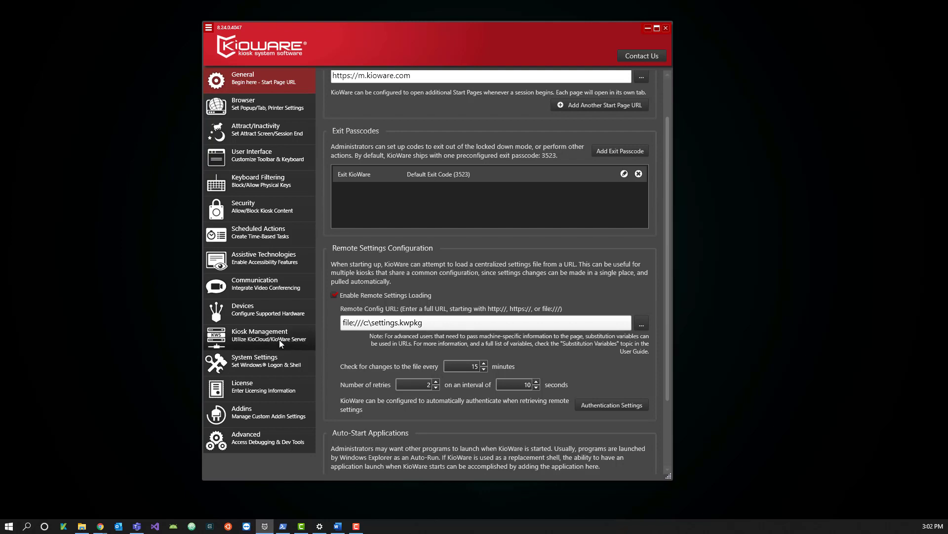
# In the Kiosk Management settings, set the KioWare Server URL to test.com and turn on Content Updating
pyautogui.click(258, 334)
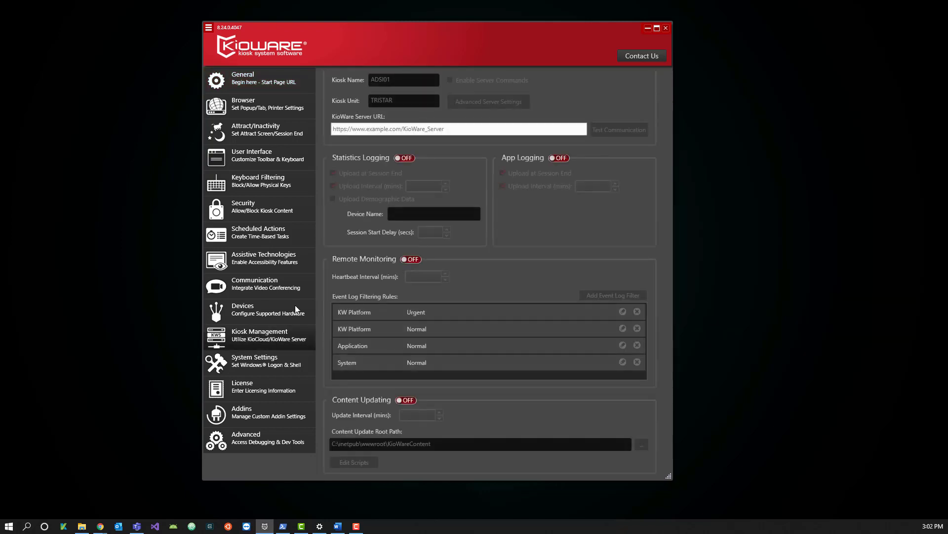
pyautogui.scroll(1, 377, 241)
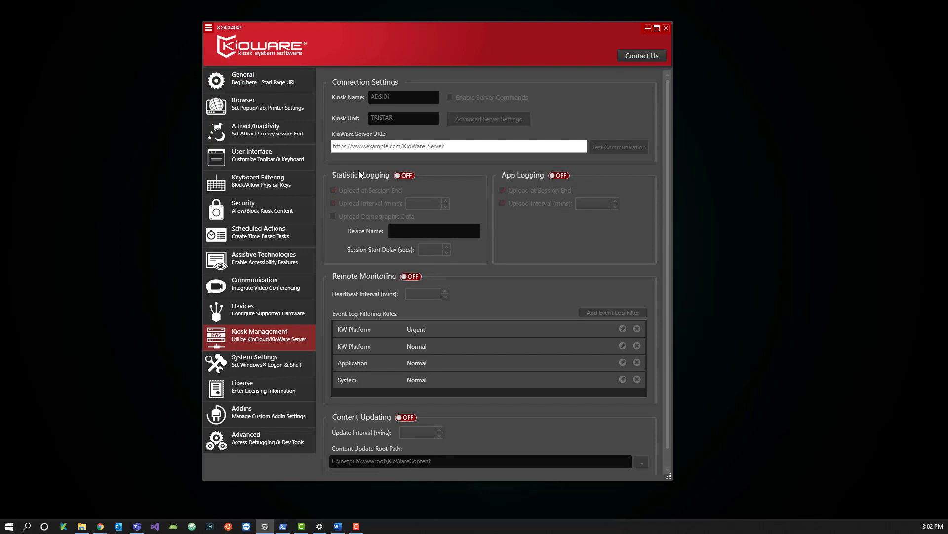
pyautogui.click(379, 149)
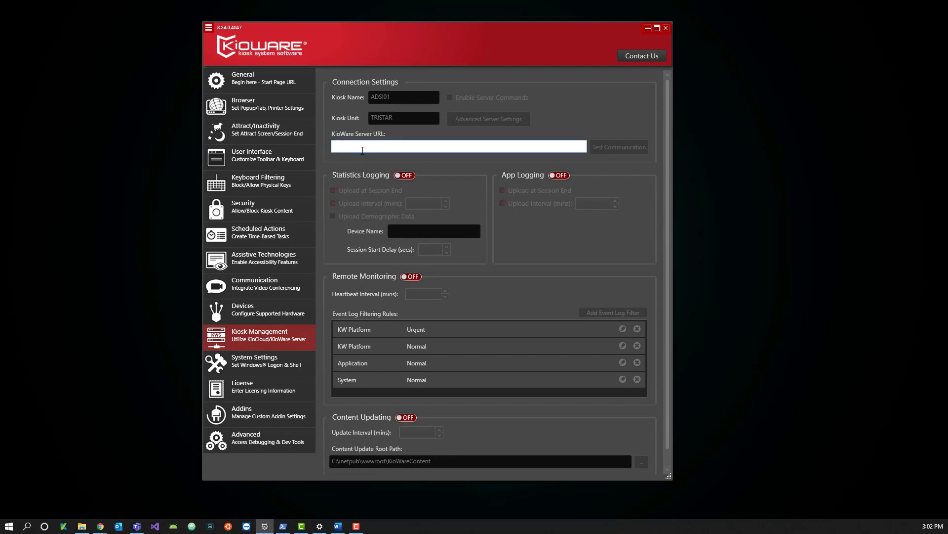
pyautogui.write('test.com')
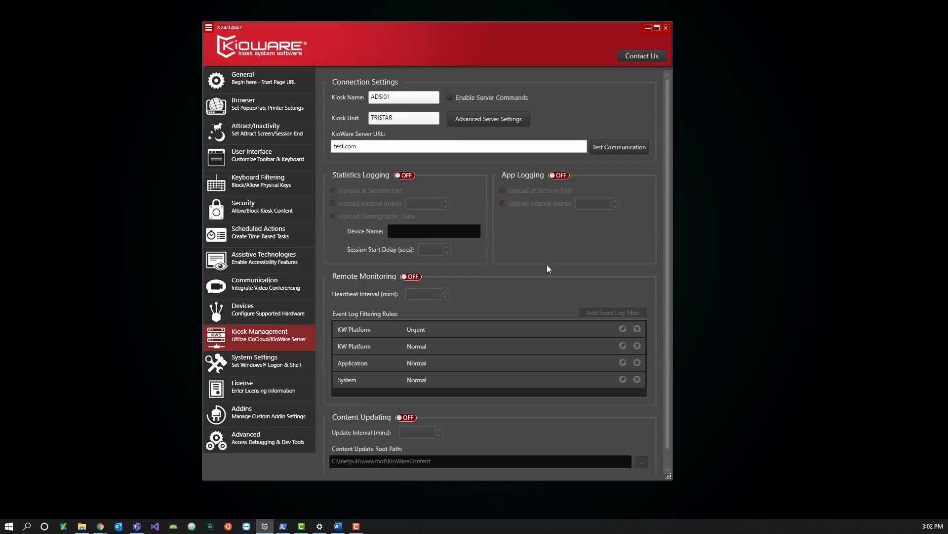
pyautogui.scroll(-1, 541, 262)
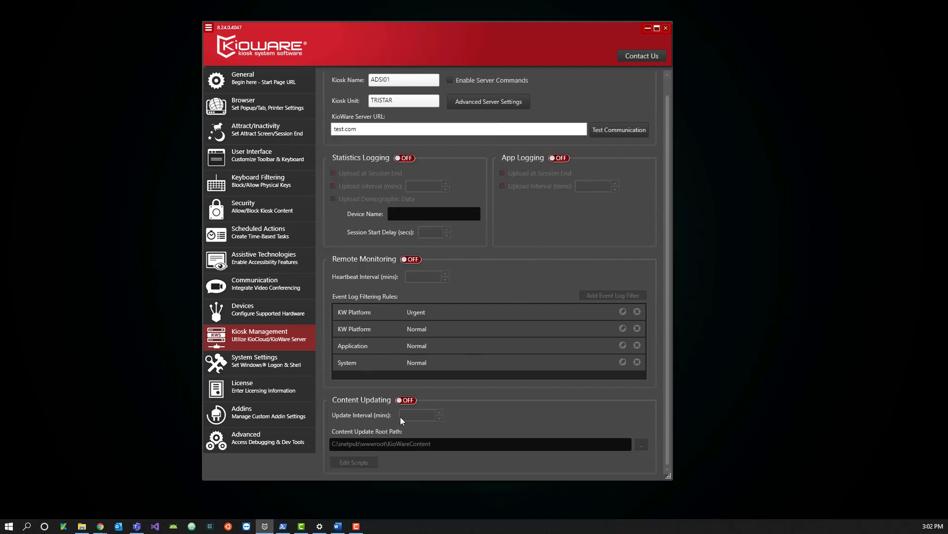
pyautogui.click(411, 401)
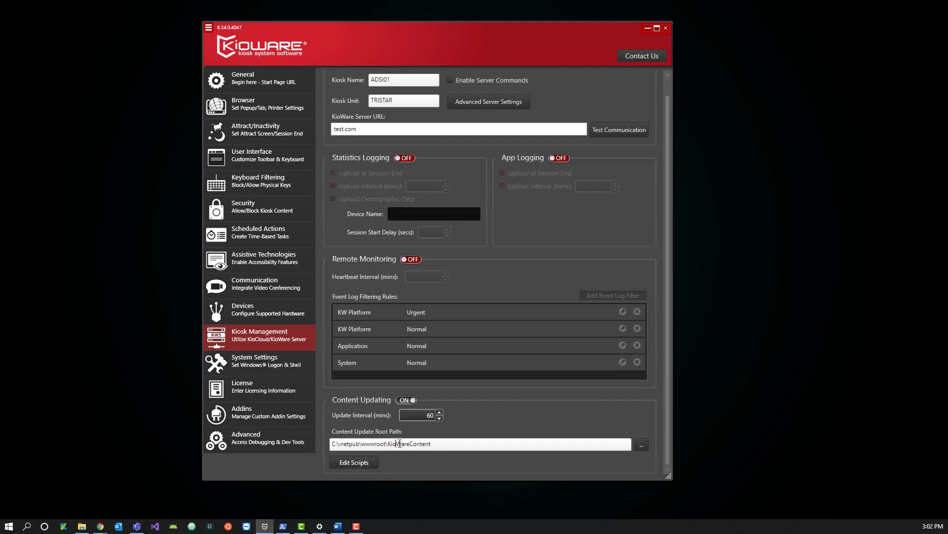
# Compare the Content Update Root Path in Kiosk Management with the Remote Config URL in the General settings
pyautogui.moveTo(434, 445); pyautogui.dragTo(307, 447)
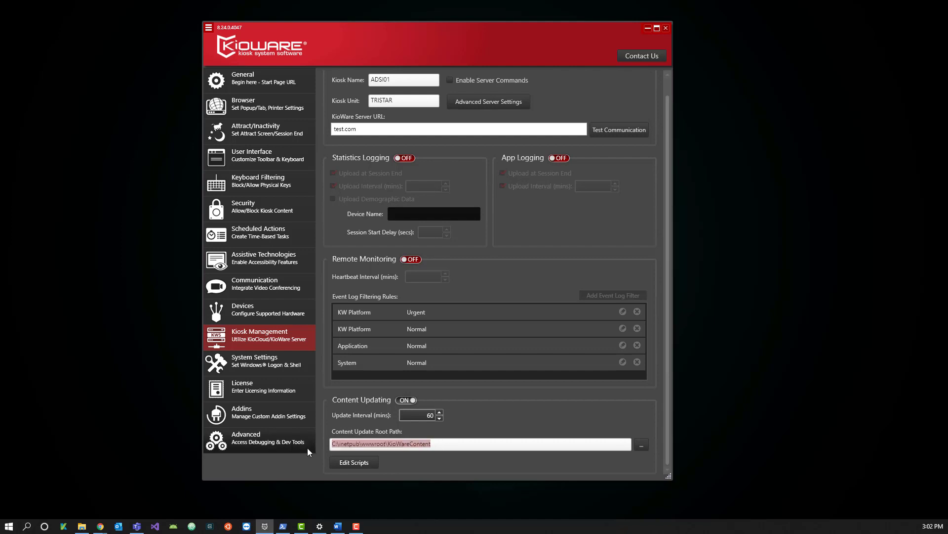
pyautogui.click(286, 82)
pyautogui.moveTo(425, 357); pyautogui.dragTo(334, 358)
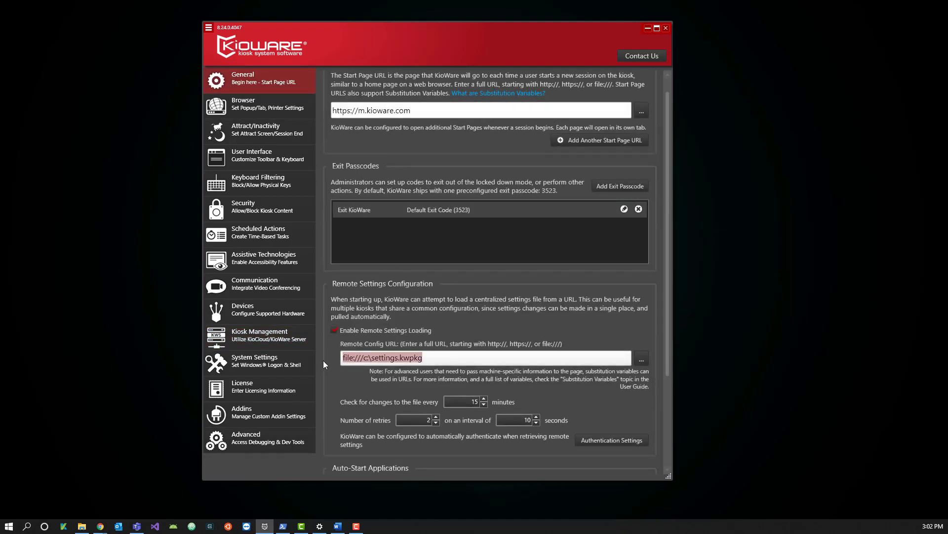
pyautogui.click(410, 357)
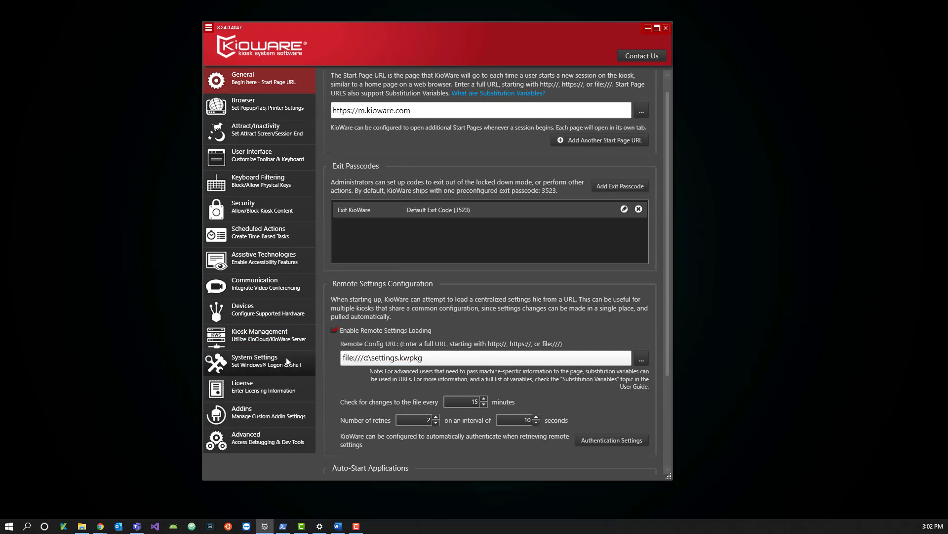
pyautogui.click(272, 335)
pyautogui.scroll(-1, 410, 423)
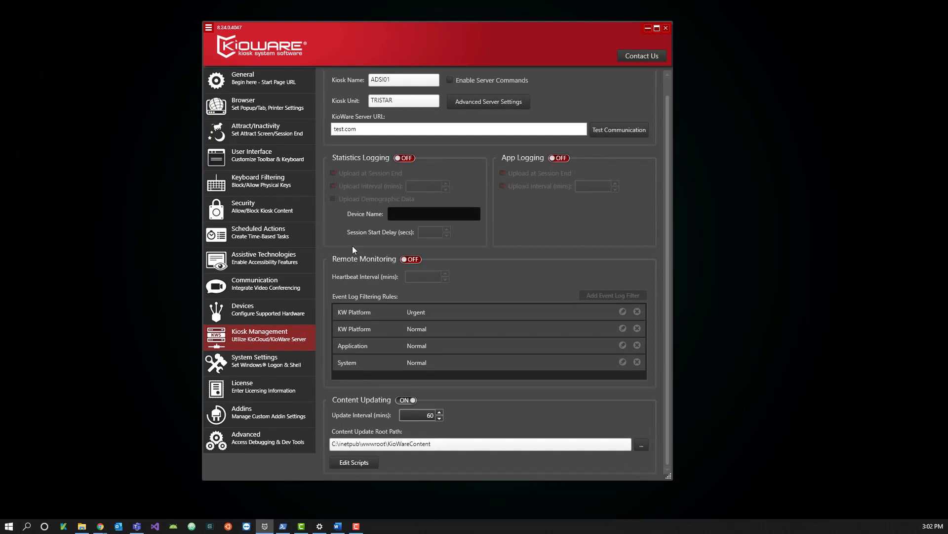
pyautogui.click(278, 82)
pyautogui.scroll(-1, 445, 333)
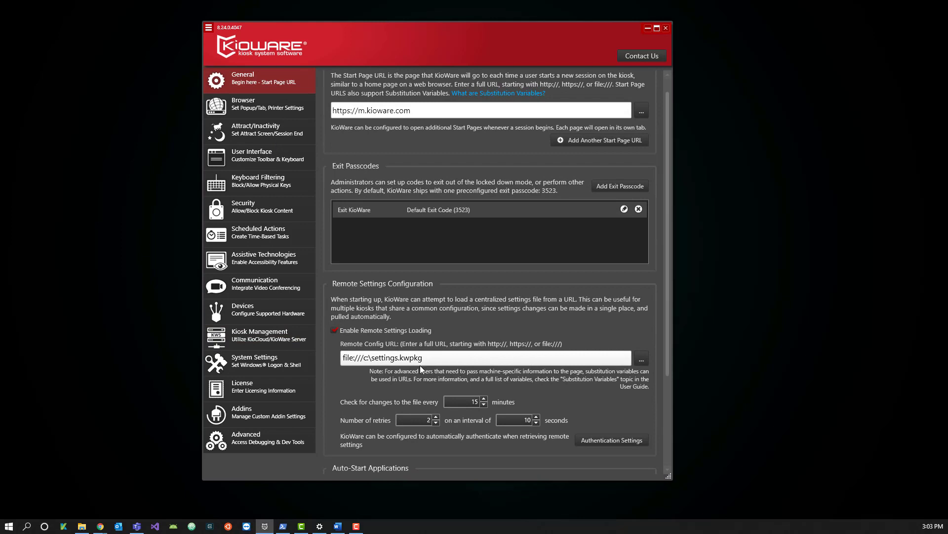
pyautogui.doubleClick(382, 358)
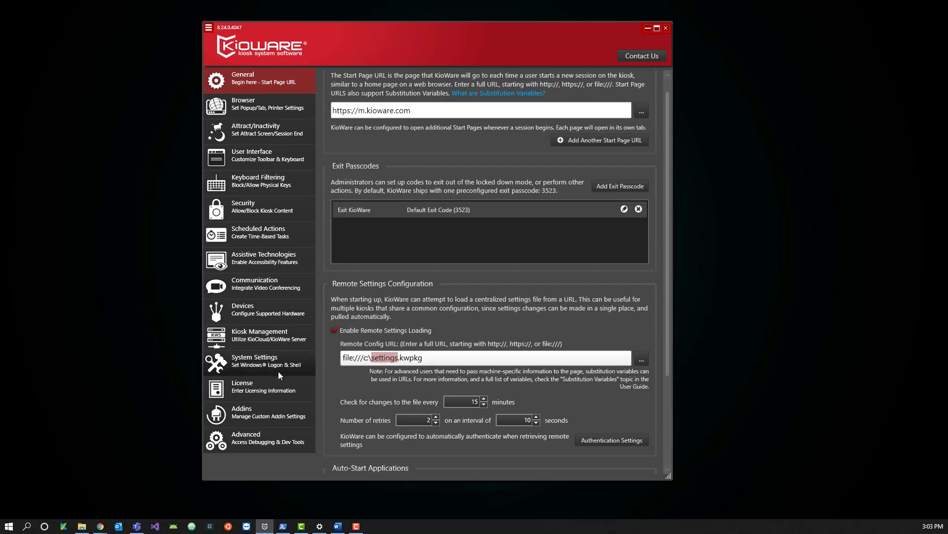
# Copy the Content Update Root Path into the Remote Config URL, making it file:///C:\inetpub\wwwroot\KioWareContent\settings.kwpkg
pyautogui.click(262, 336)
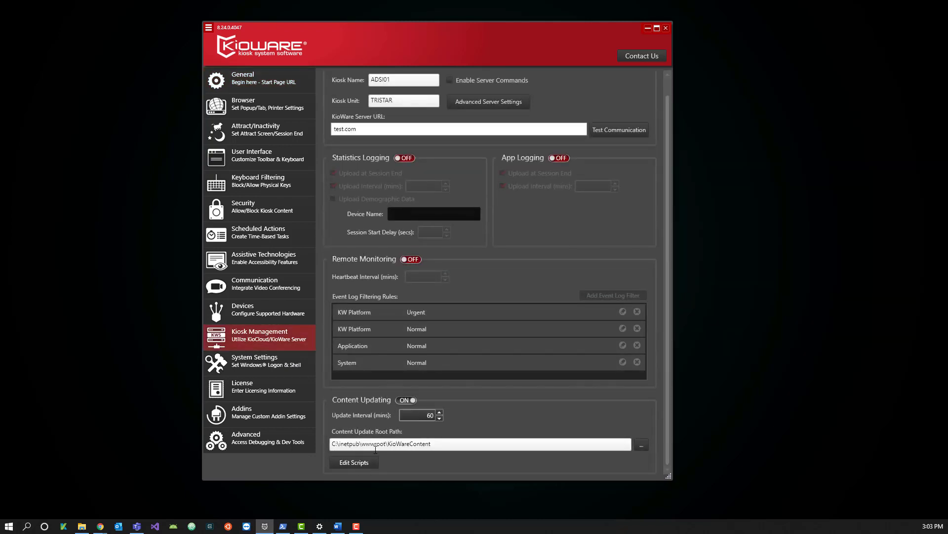
pyautogui.moveTo(436, 444); pyautogui.dragTo(357, 449)
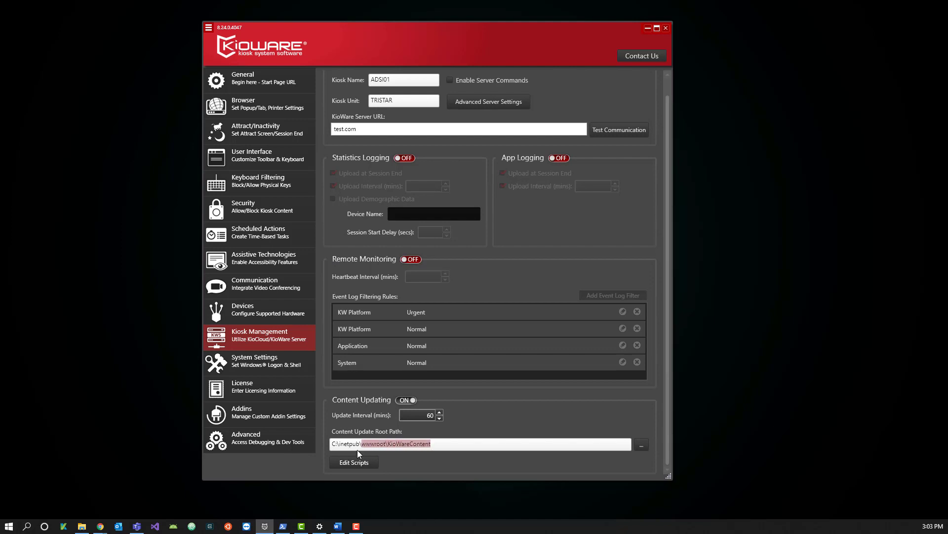
pyautogui.click(447, 445)
pyautogui.moveTo(460, 443); pyautogui.dragTo(330, 444)
pyautogui.hotkey('ctrl', 'c')
pyautogui.click(445, 443)
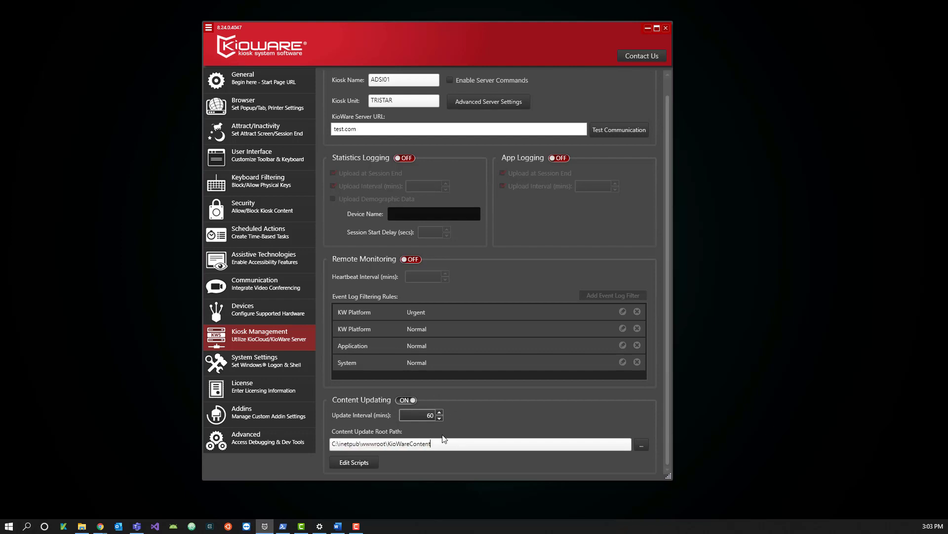
pyautogui.click(277, 78)
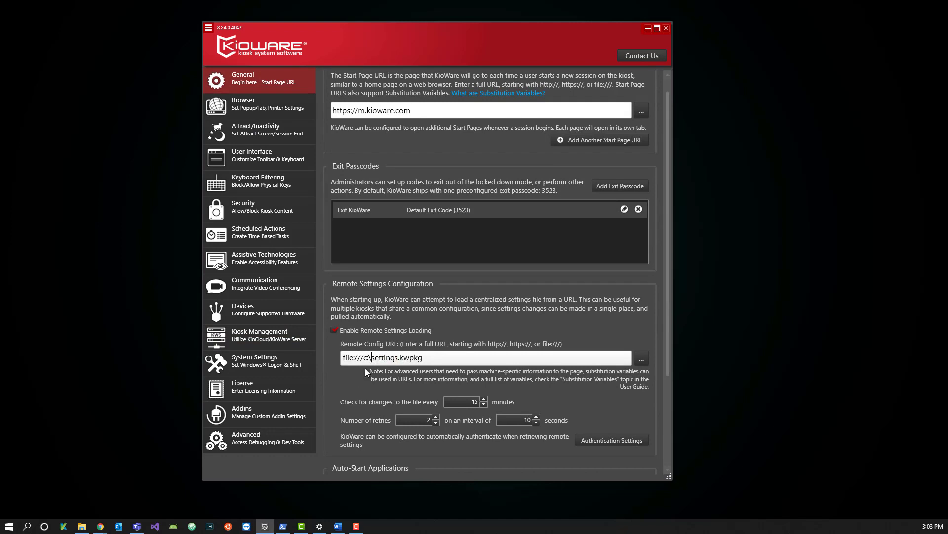
pyautogui.hotkey('ctrl', 'v')
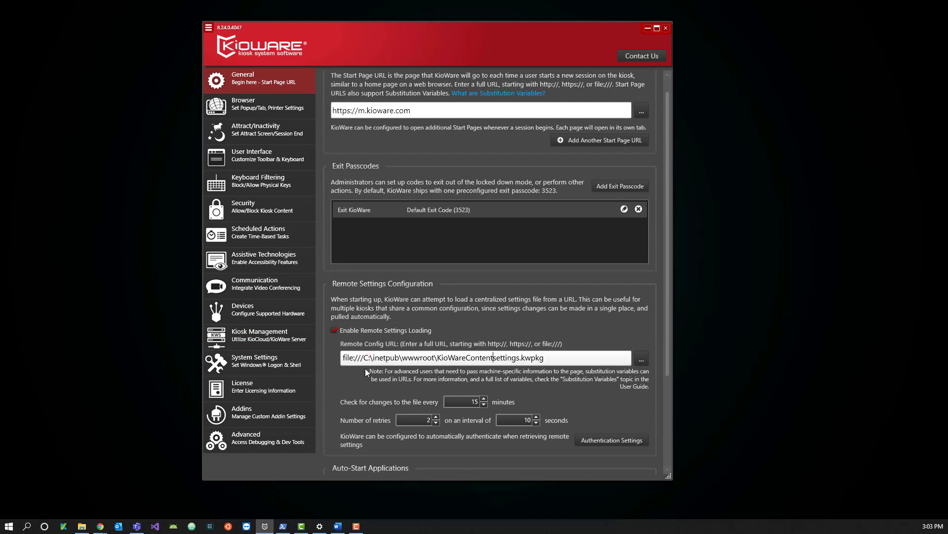
pyautogui.write('\\')
# Check the folder in the Remote Config URL against the Content Update Root Path in Kiosk Management
pyautogui.click(289, 342)
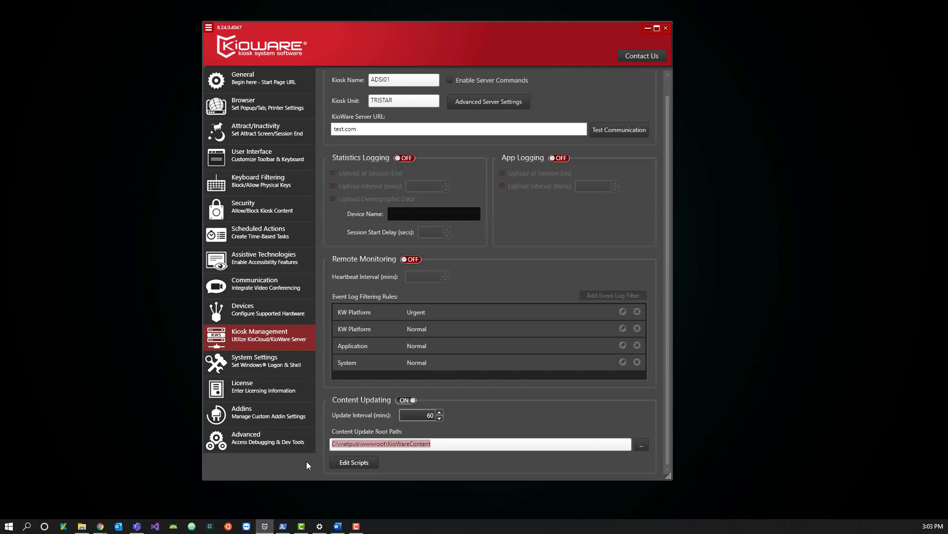
pyautogui.click(432, 444)
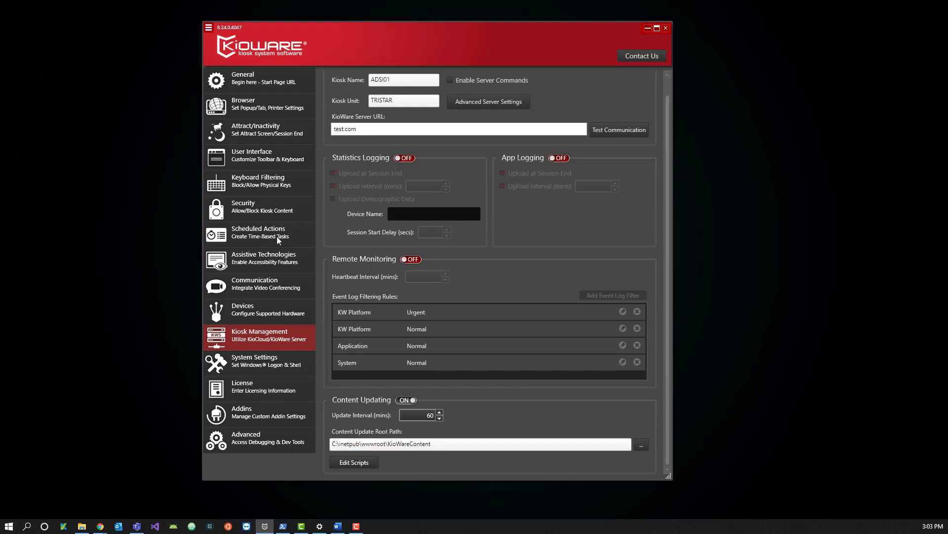
pyautogui.click(279, 74)
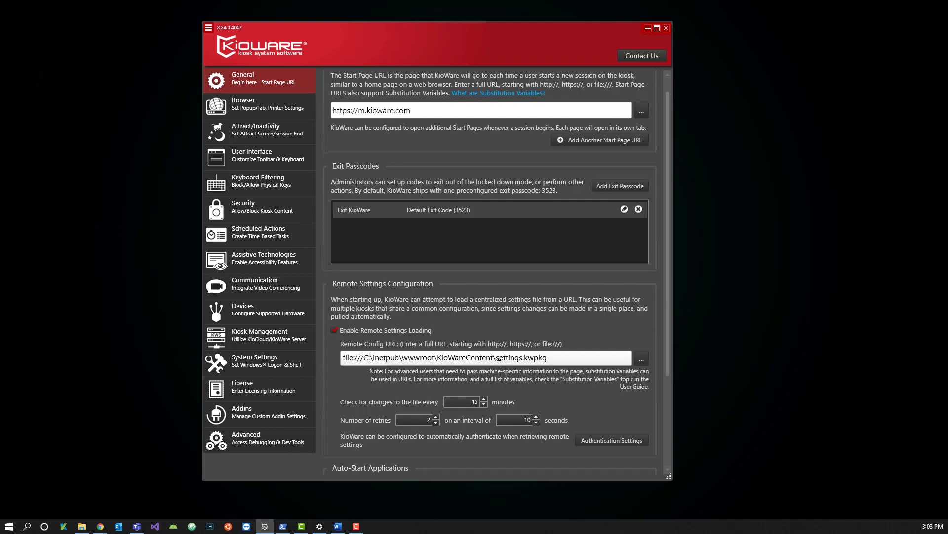
pyautogui.moveTo(496, 357); pyautogui.dragTo(355, 357)
pyautogui.click(380, 357)
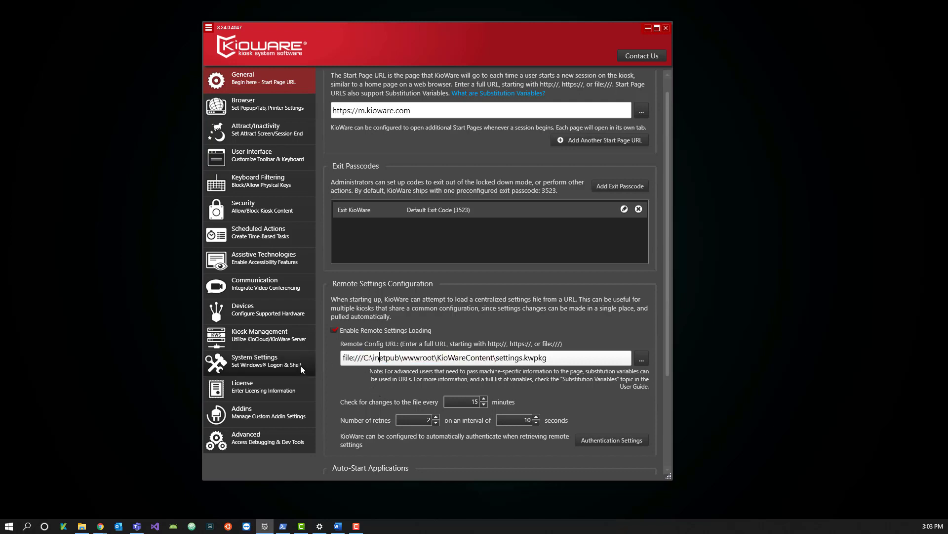
pyautogui.click(289, 338)
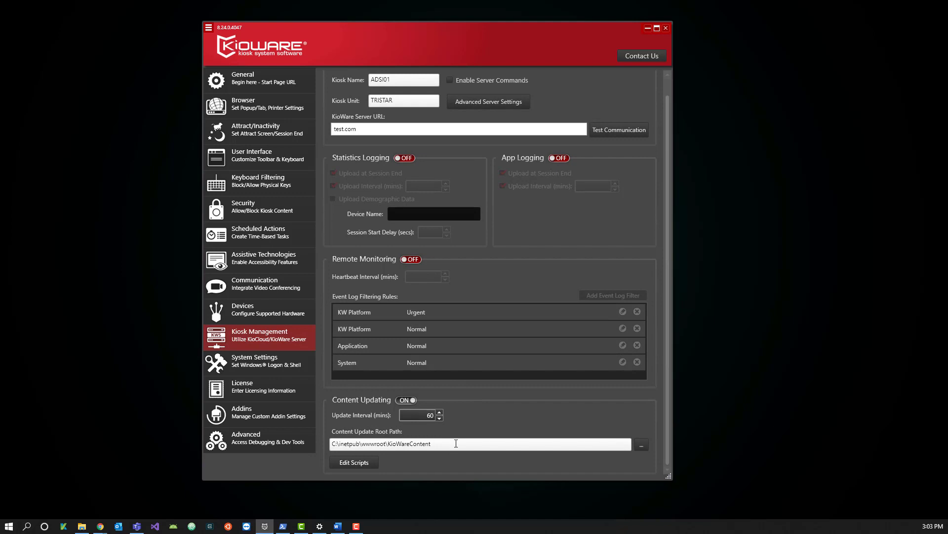
pyautogui.doubleClick(403, 444)
pyautogui.click(403, 444)
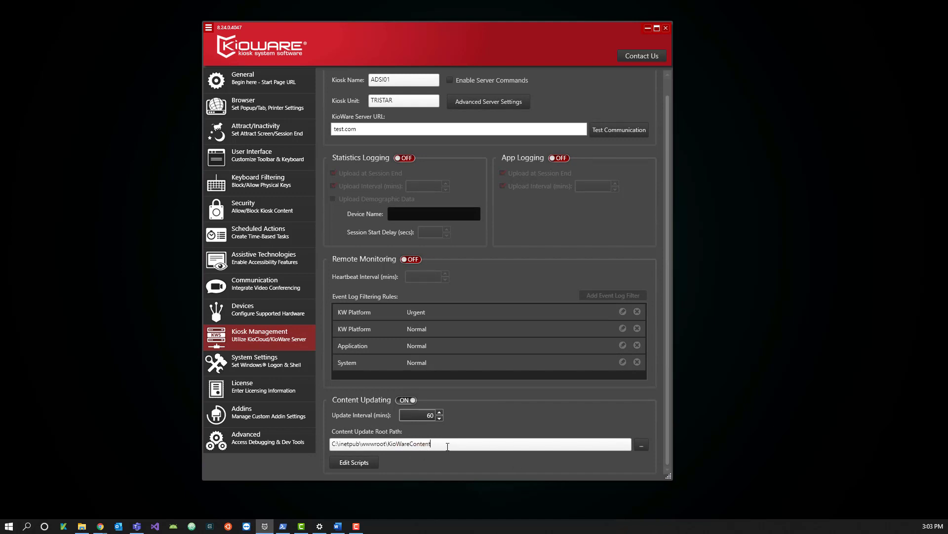
pyautogui.click(284, 84)
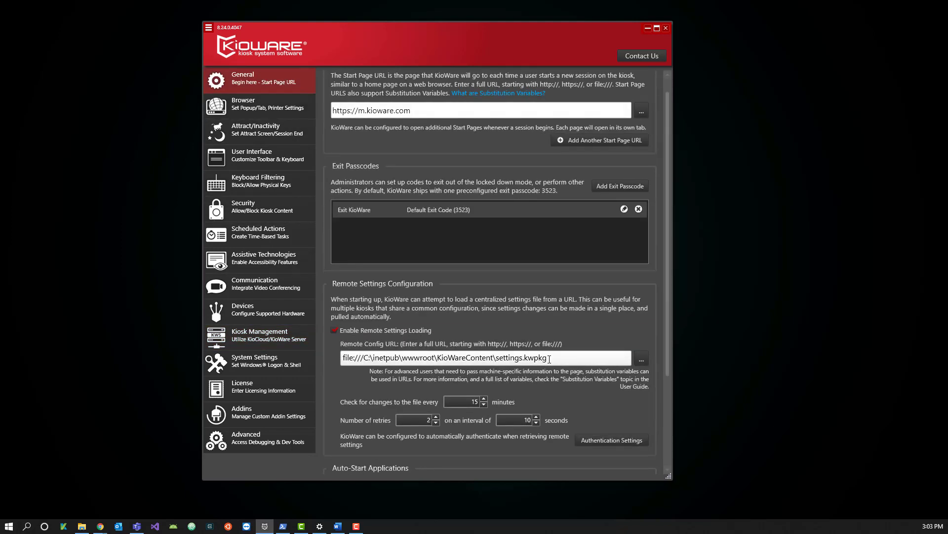
pyautogui.moveTo(550, 359); pyautogui.dragTo(330, 372)
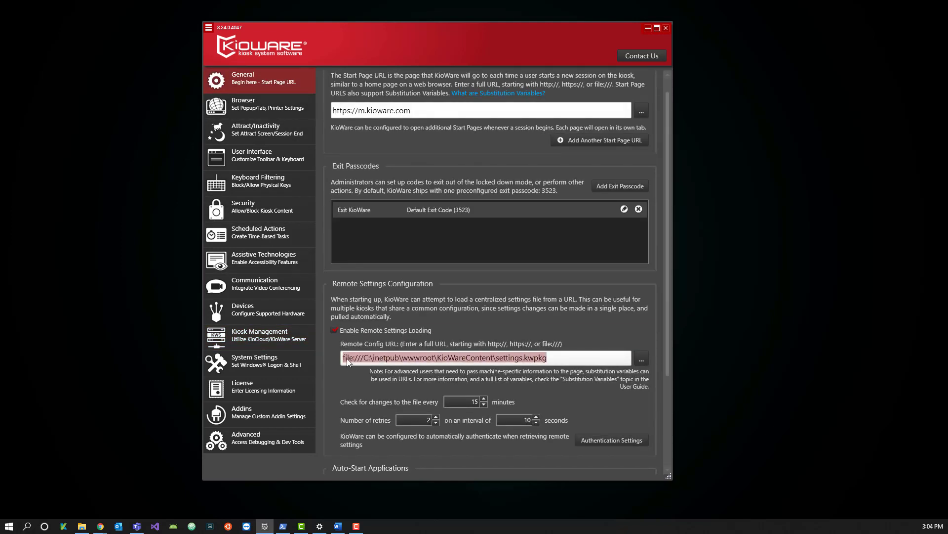
pyautogui.click(554, 354)
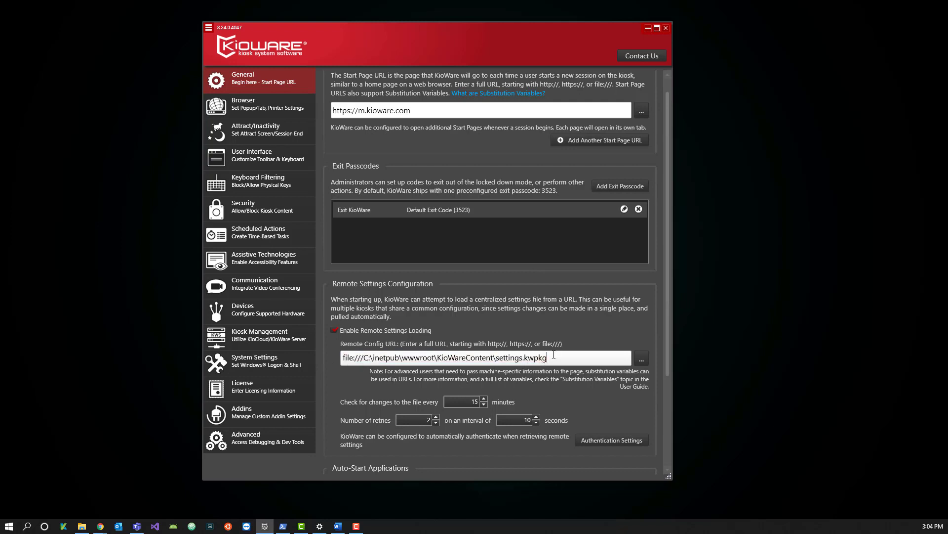
pyautogui.click(260, 336)
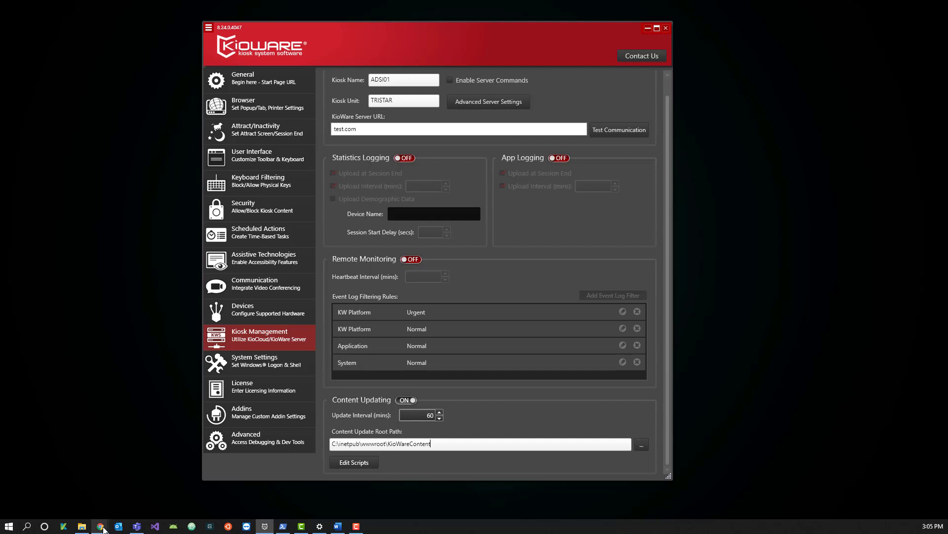
# Switch to the KioWare Server console to view its Status Overview page, and return to the KioWare configuration tool
pyautogui.moveTo(103, 527)
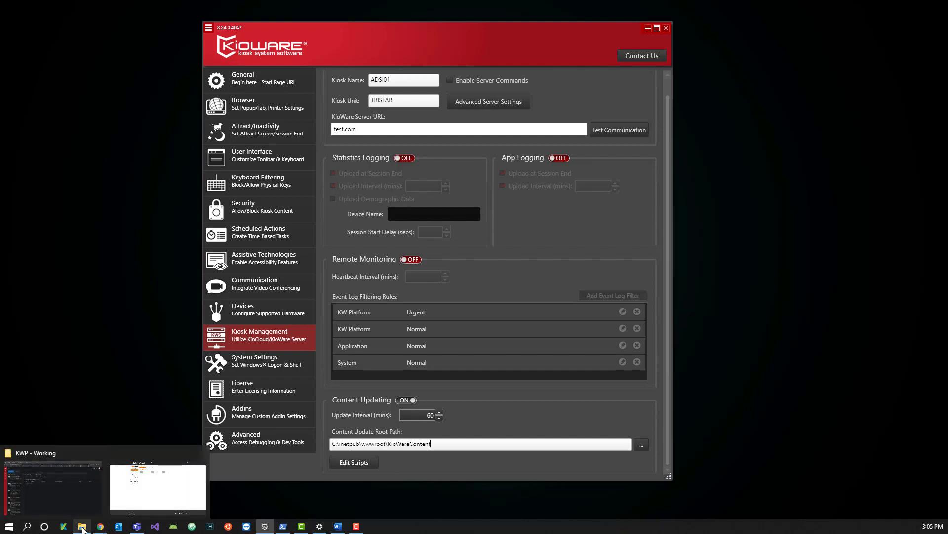
pyautogui.click(141, 480)
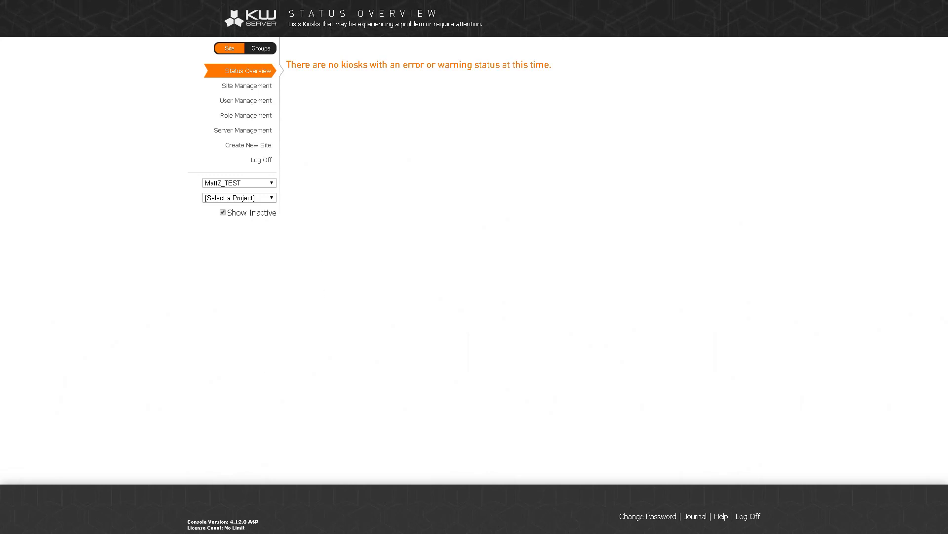
pyautogui.hotkey('alt', 'Tab')
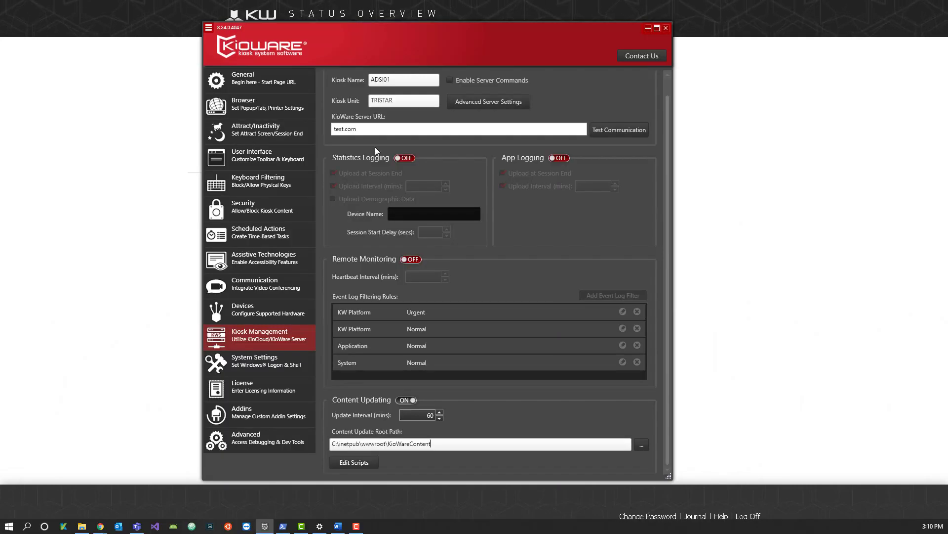
pyautogui.click(242, 79)
pyautogui.scroll(-1, 418, 133)
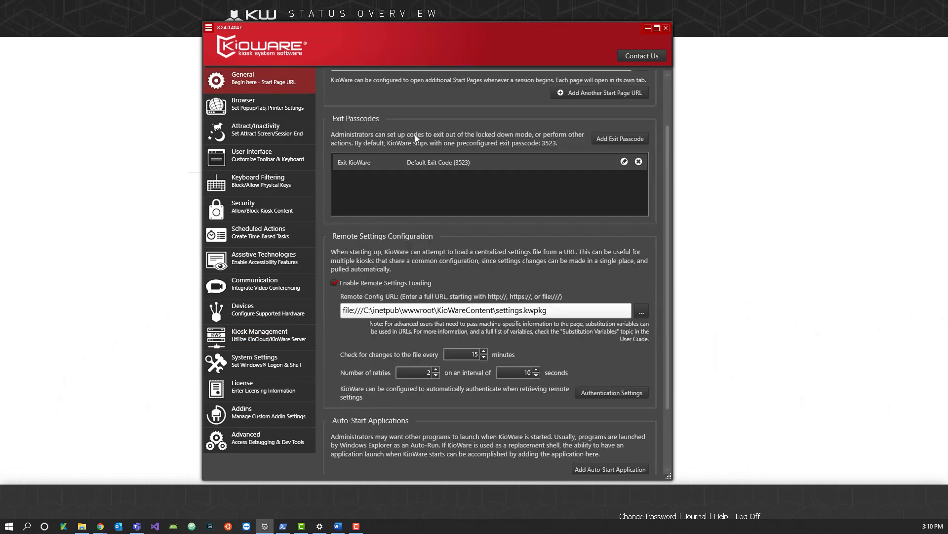
pyautogui.scroll(1, 391, 144)
pyautogui.doubleClick(379, 128)
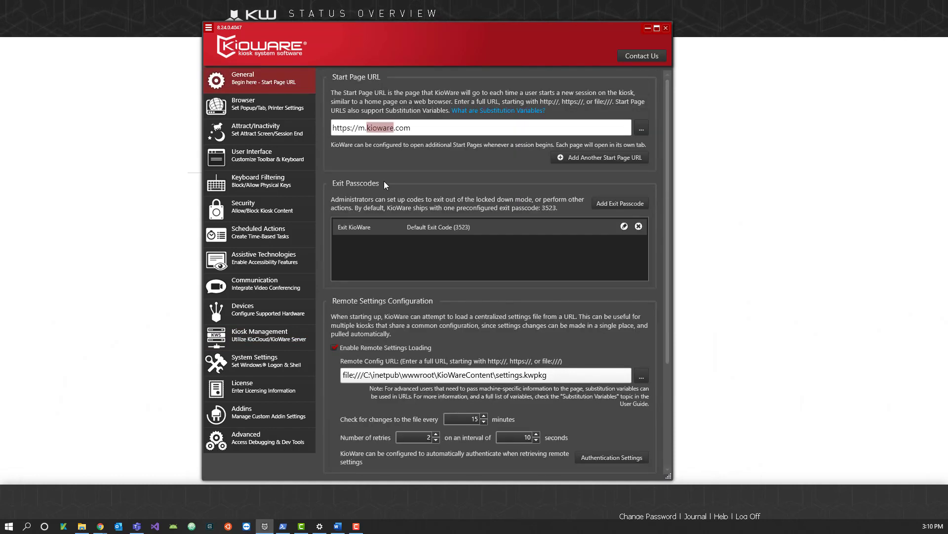
pyautogui.press('BackSpace')
pyautogui.press('BackSpace')
pyautogui.press('BackSpace')
pyautogui.write('google')
# Export the settings with resources included and the Overwrite Data import operation as settings.kwpkg on the Desktop
pyautogui.click(208, 29)
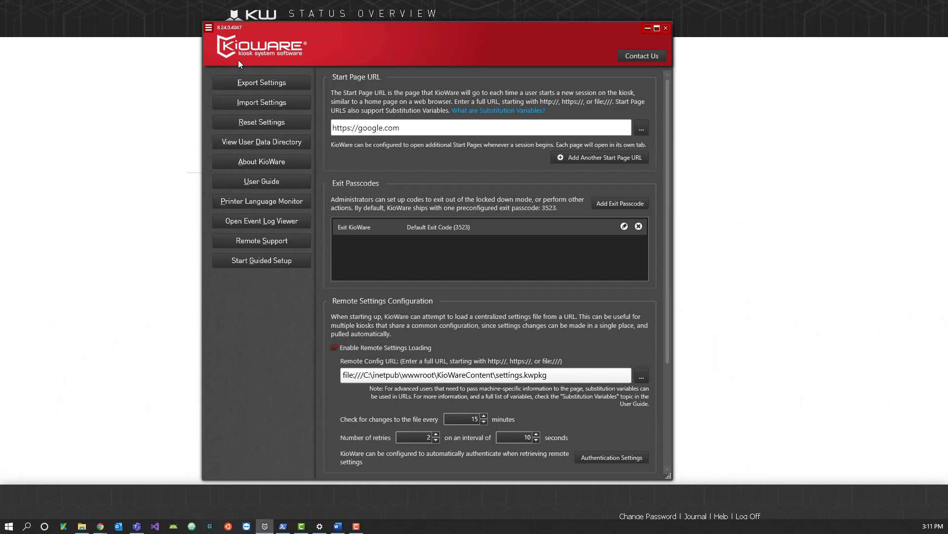
pyautogui.click(250, 83)
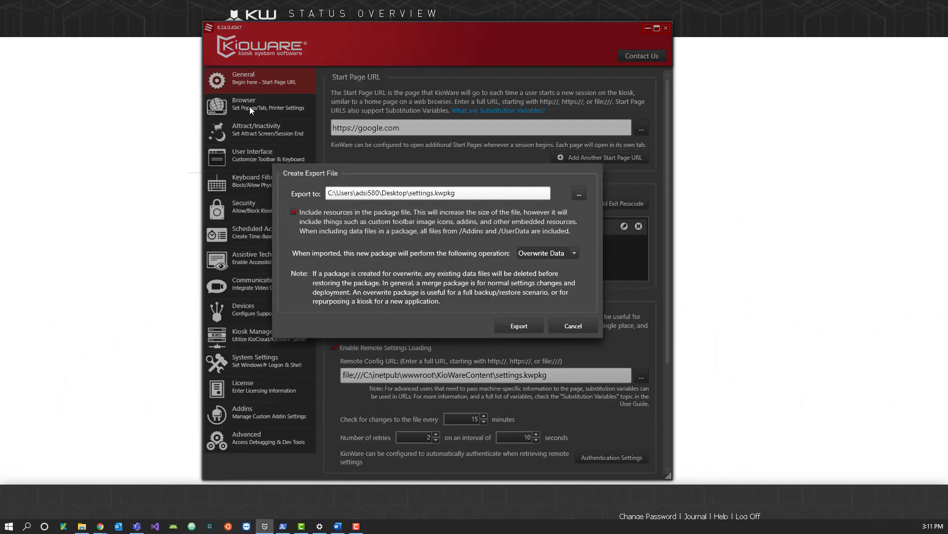
pyautogui.doubleClick(416, 192)
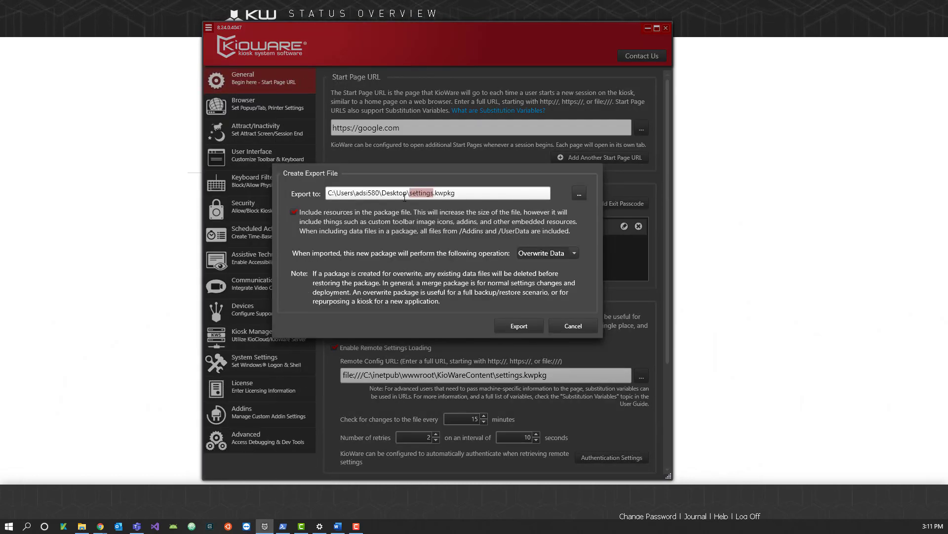
pyautogui.doubleClick(395, 193)
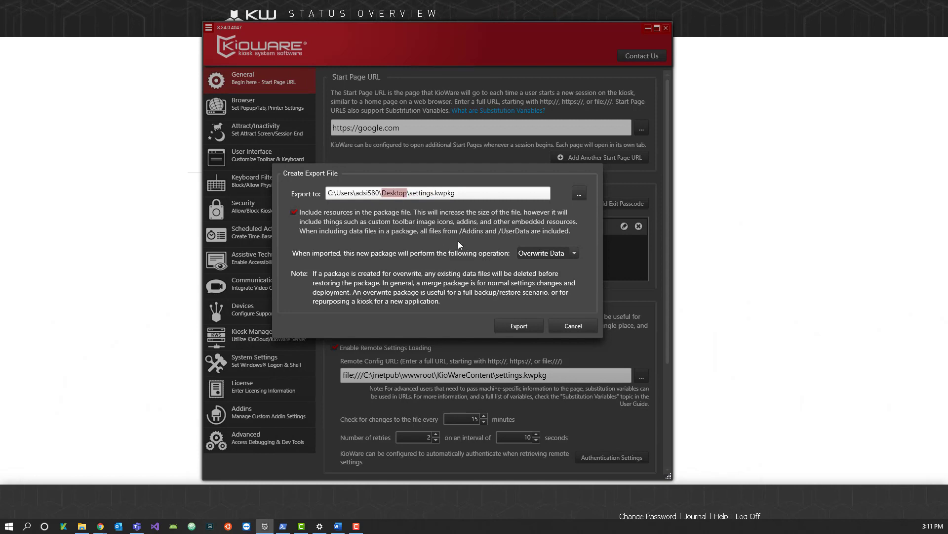
pyautogui.click(513, 324)
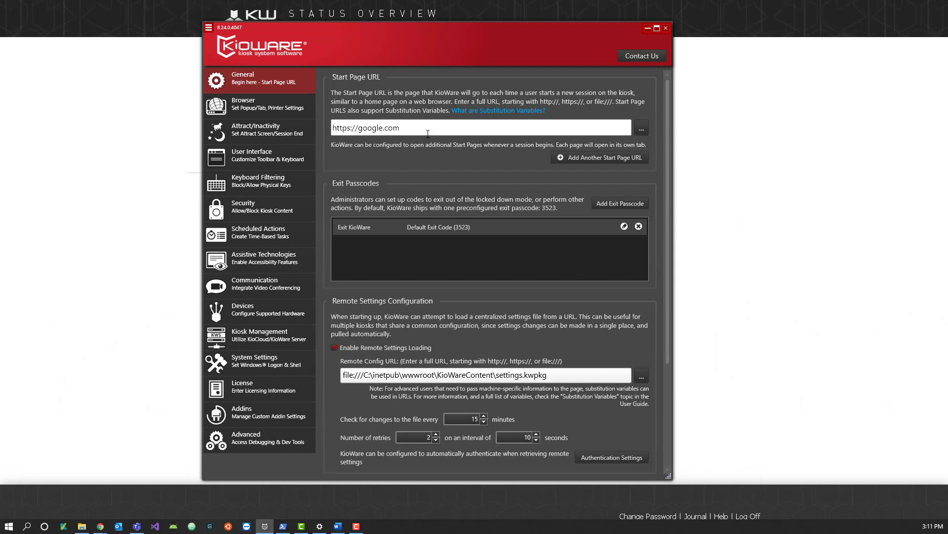
pyautogui.hotkey('ctrl', 'a')
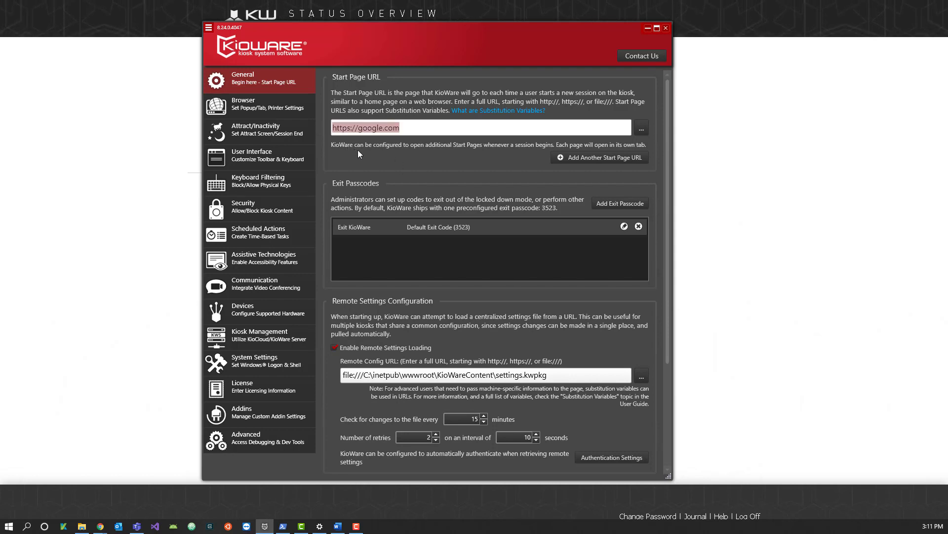
# Switch to the KioWare Server console and open the Site File Manager for the current site
pyautogui.click(128, 155)
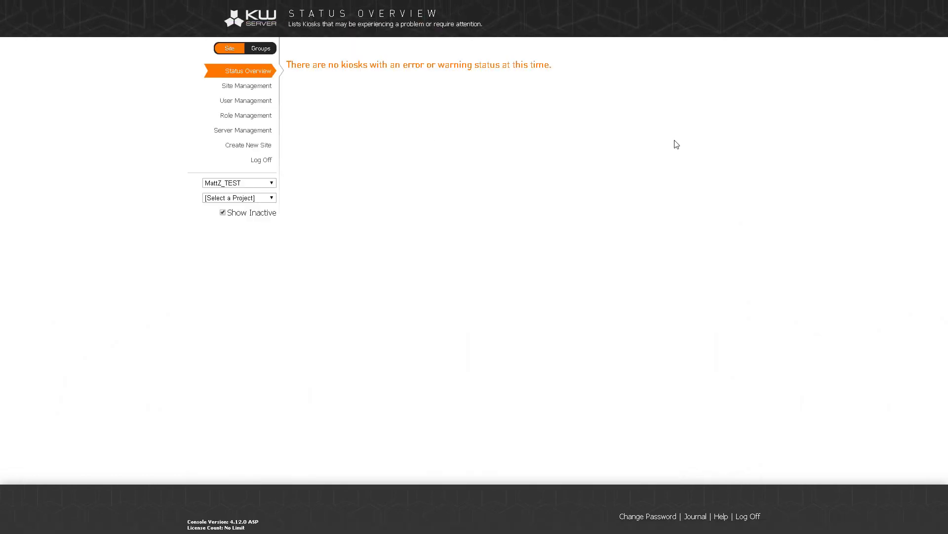
pyautogui.click(263, 93)
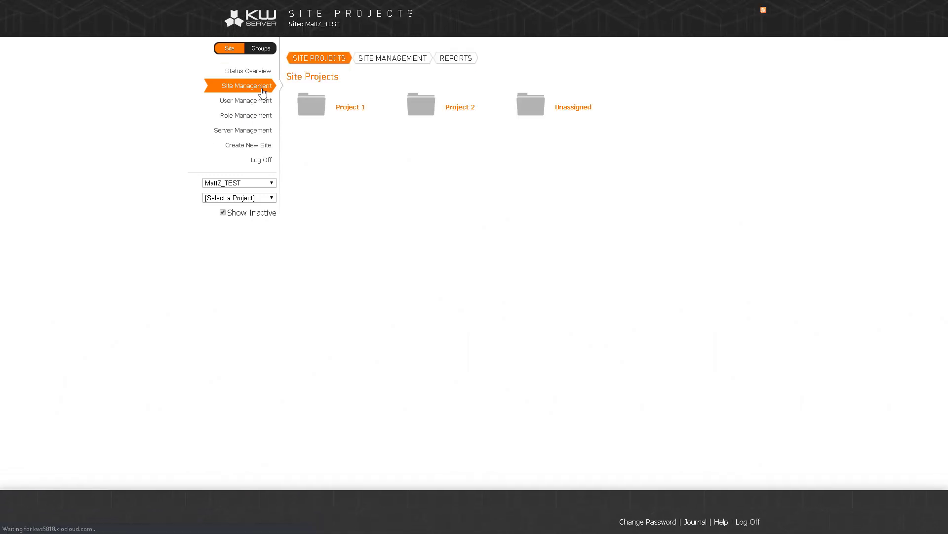
pyautogui.click(388, 65)
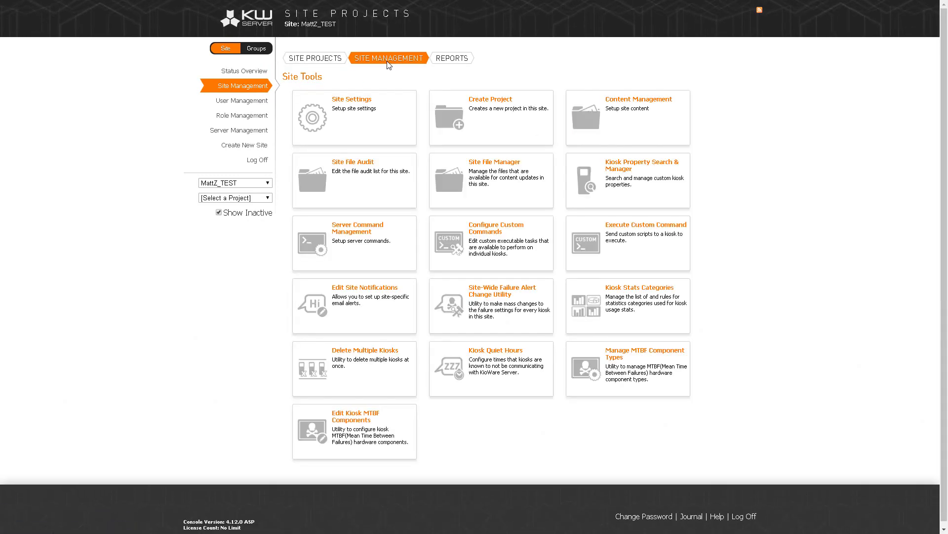
pyautogui.click(486, 197)
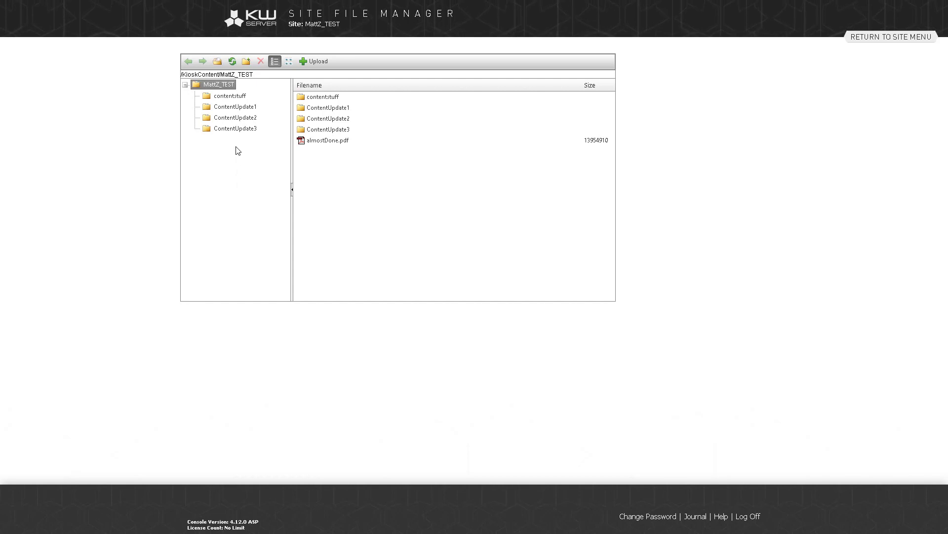
# Look through the ContentUpdate1 to ContentUpdate3 folders and create a ContentUpdate4 folder directly in the site's root content folder
pyautogui.click(235, 106)
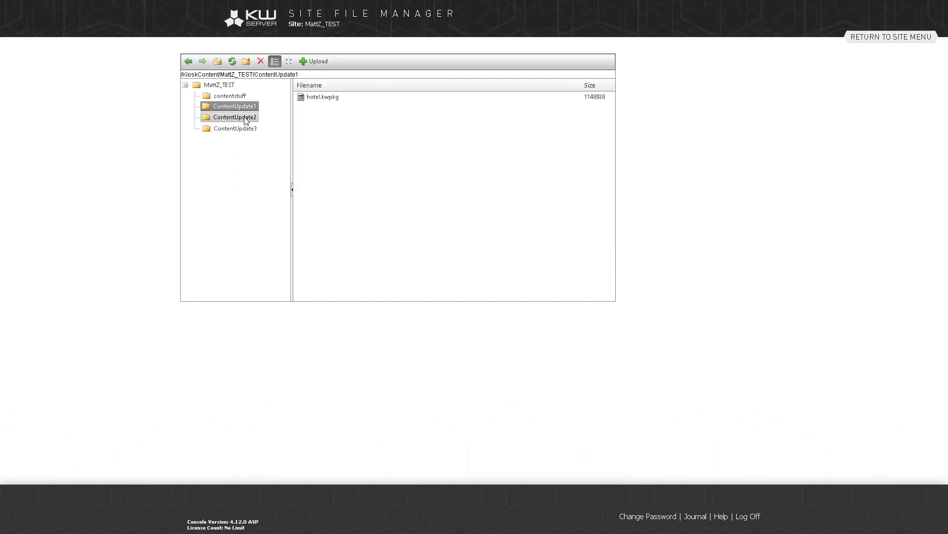
pyautogui.click(245, 119)
pyautogui.click(240, 128)
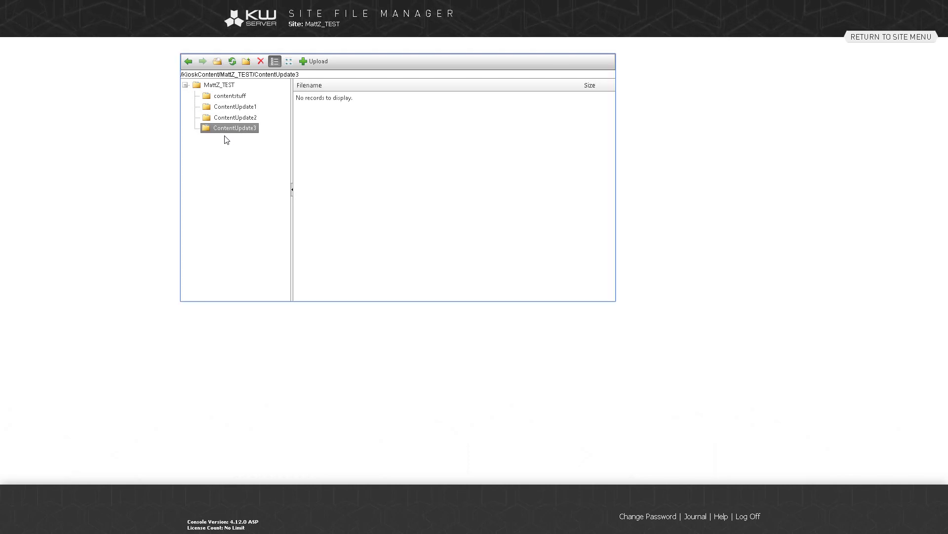
pyautogui.click(248, 63)
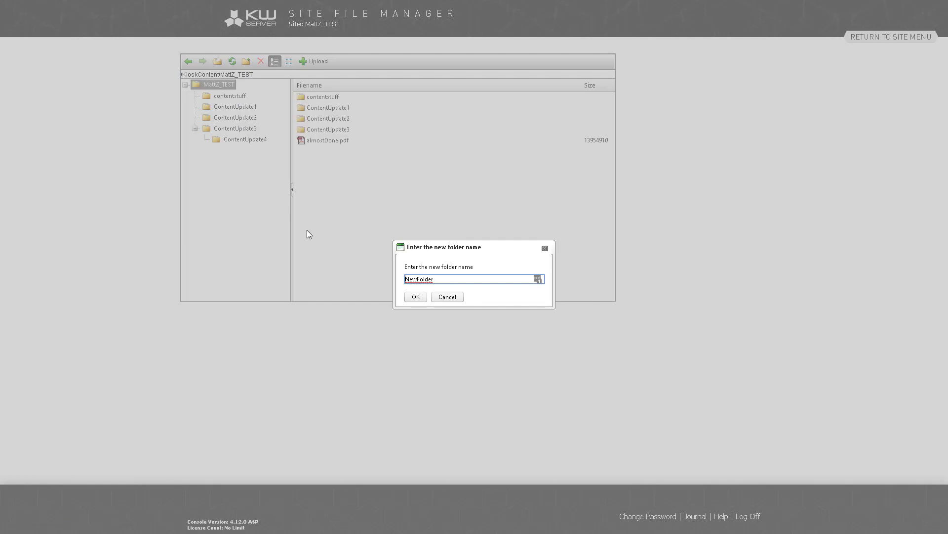
pyautogui.write('ContentUpdate4')
pyautogui.click(423, 298)
pyautogui.click(220, 140)
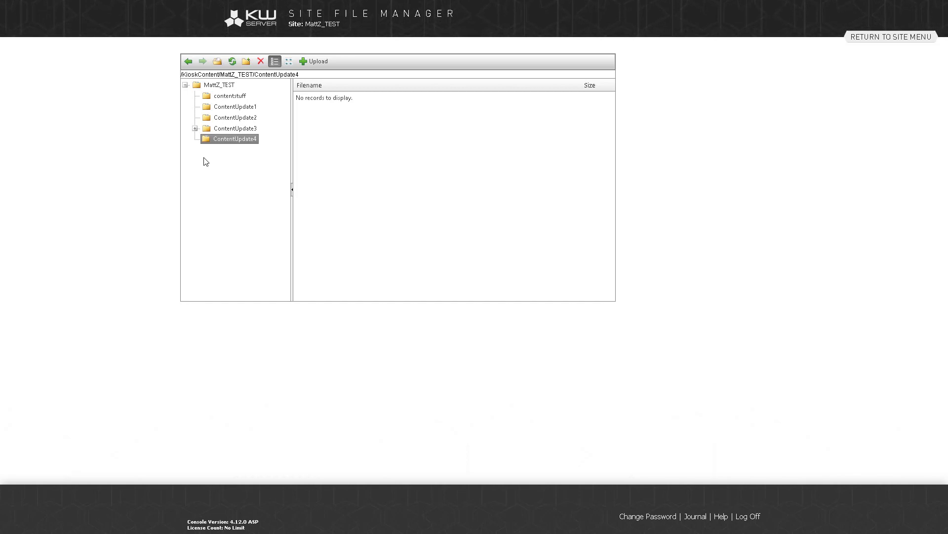
pyautogui.click(234, 129)
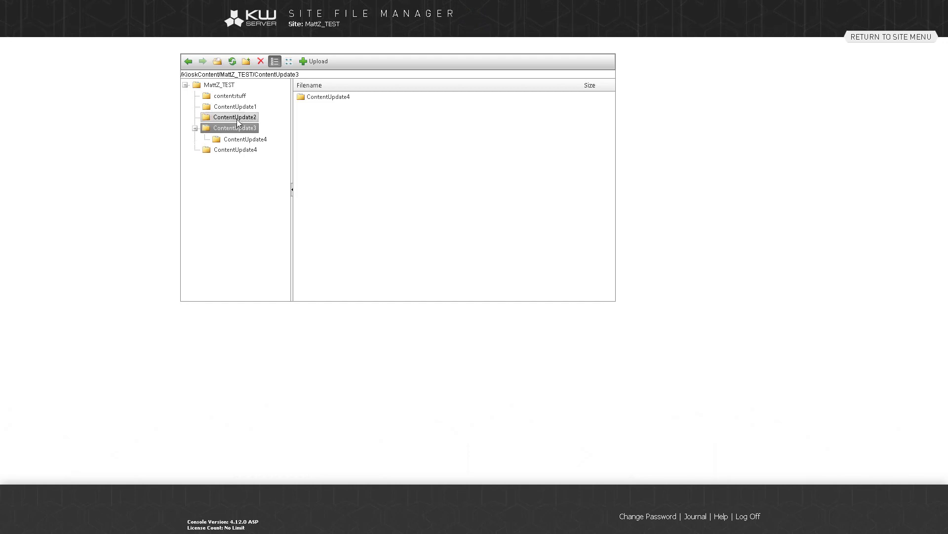
pyautogui.click(236, 128)
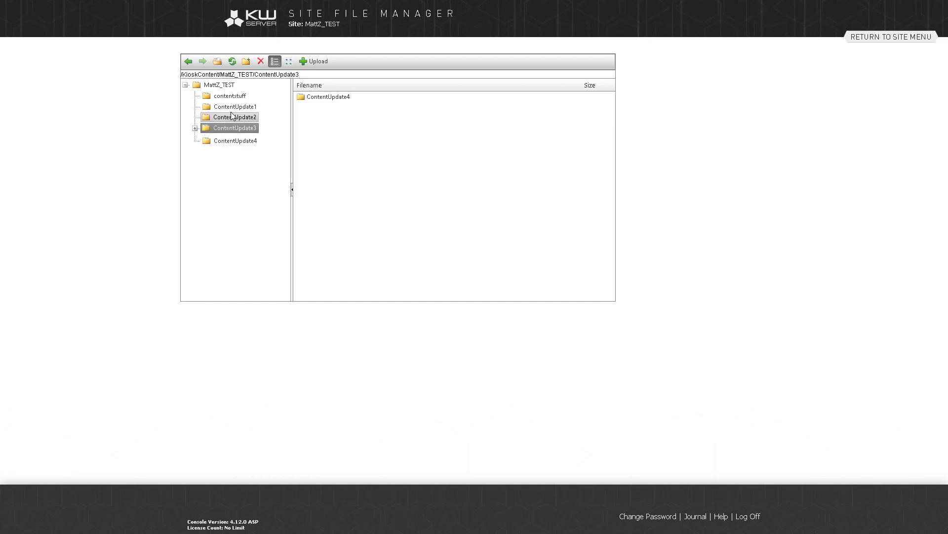
# Upload settings.kwpkg from the Desktop into the root-level ContentUpdate4 folder
pyautogui.click(231, 139)
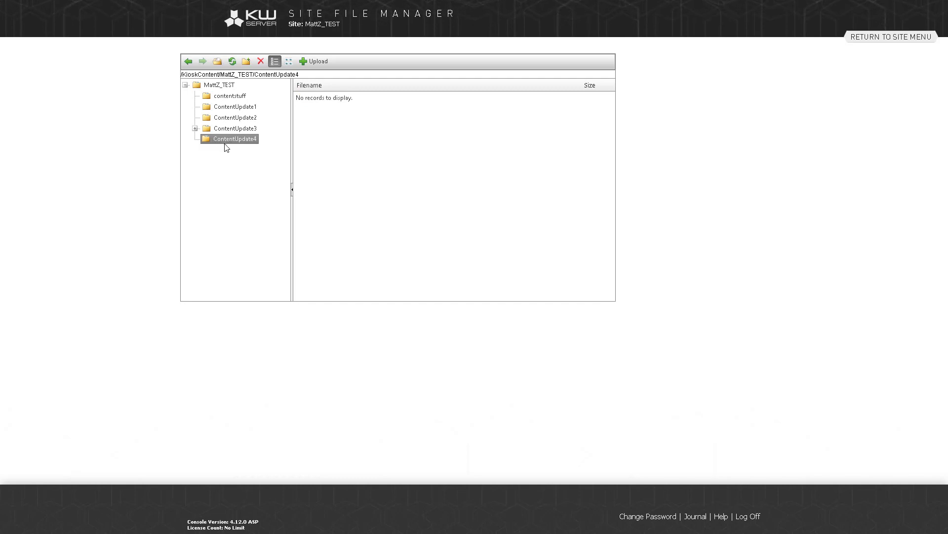
pyautogui.click(314, 62)
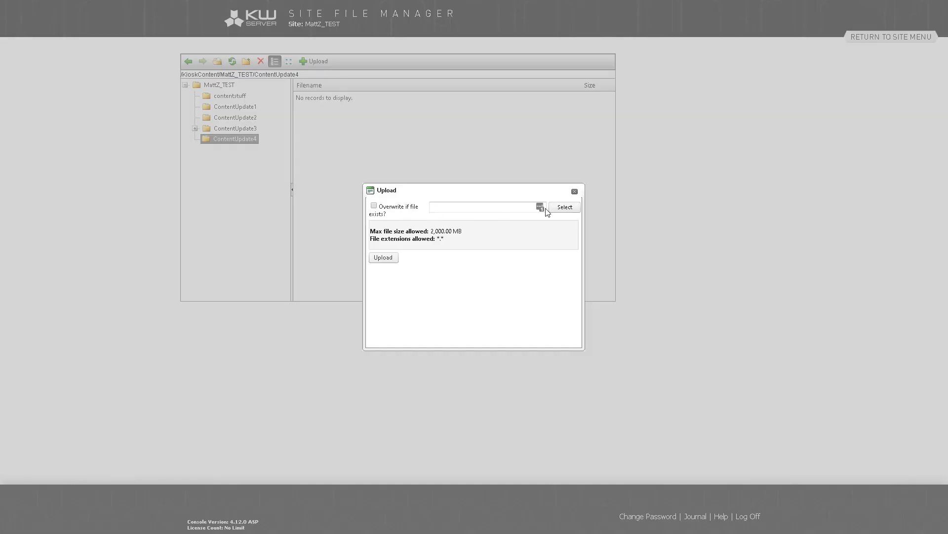
pyautogui.click(493, 214)
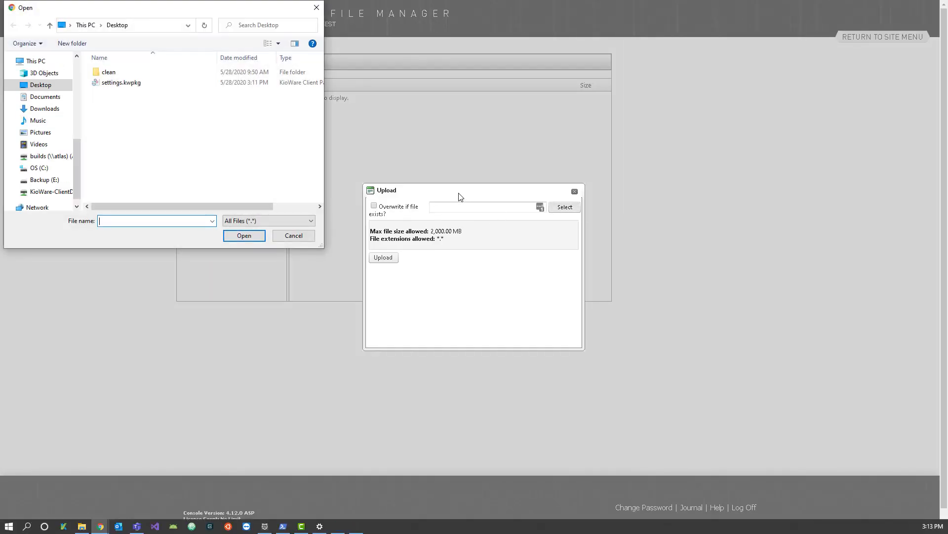
pyautogui.click(120, 83)
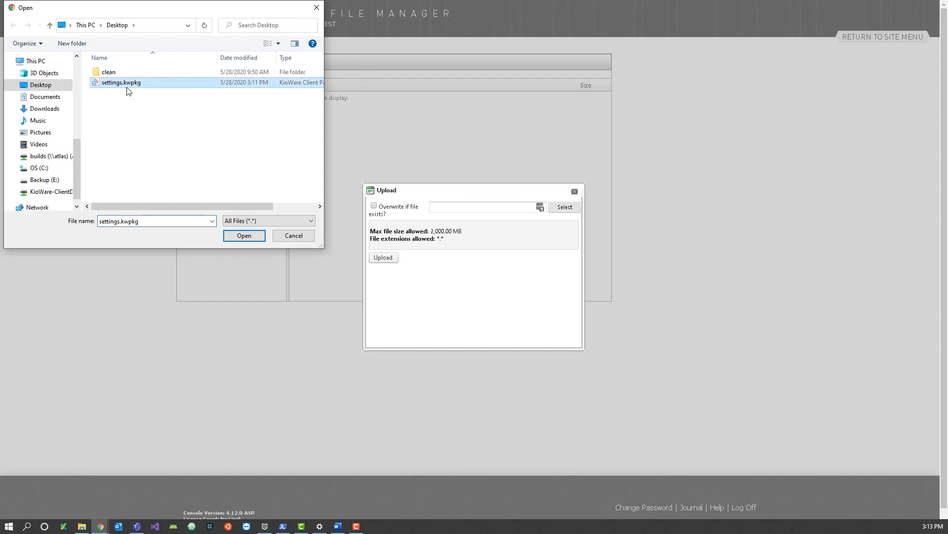
pyautogui.click(248, 237)
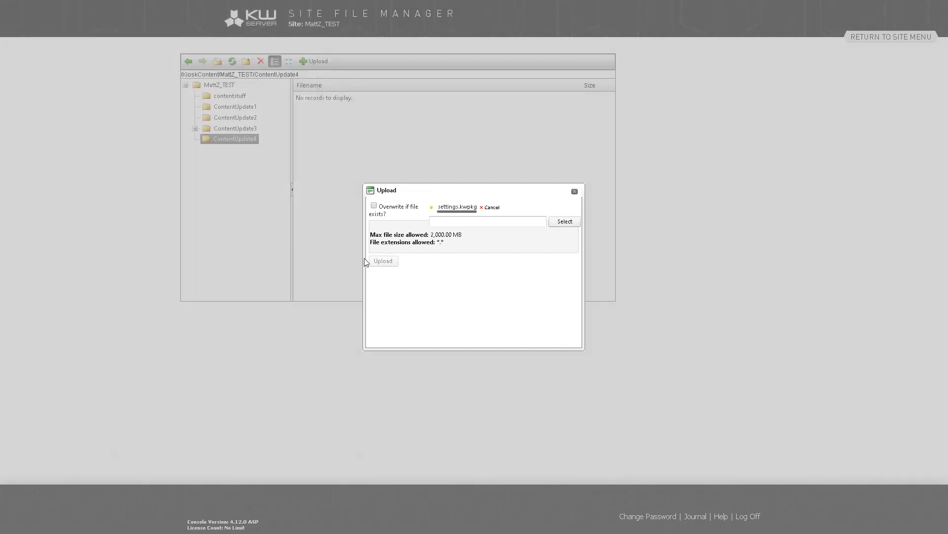
pyautogui.click(384, 261)
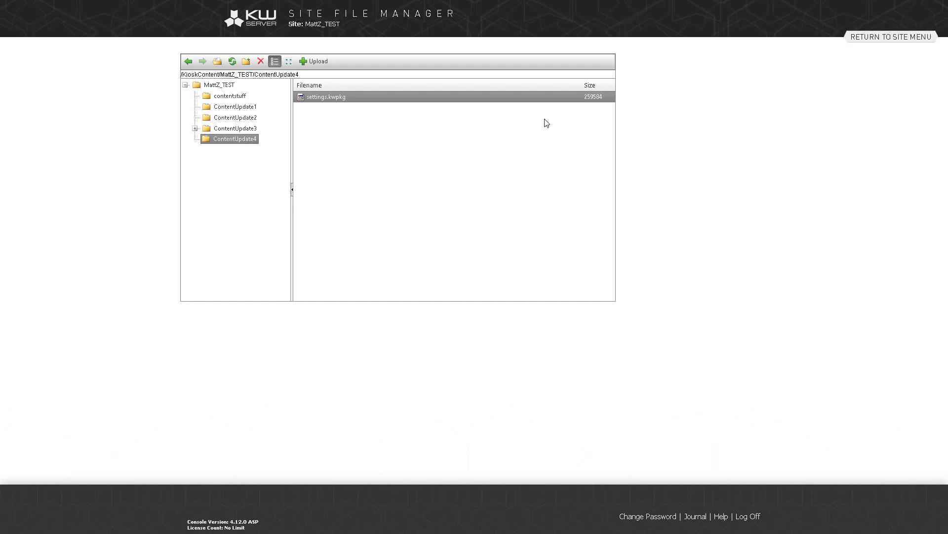
# Leave the Site File Manager and view the kiosk management page of the first kiosk in Project 1
pyautogui.click(861, 42)
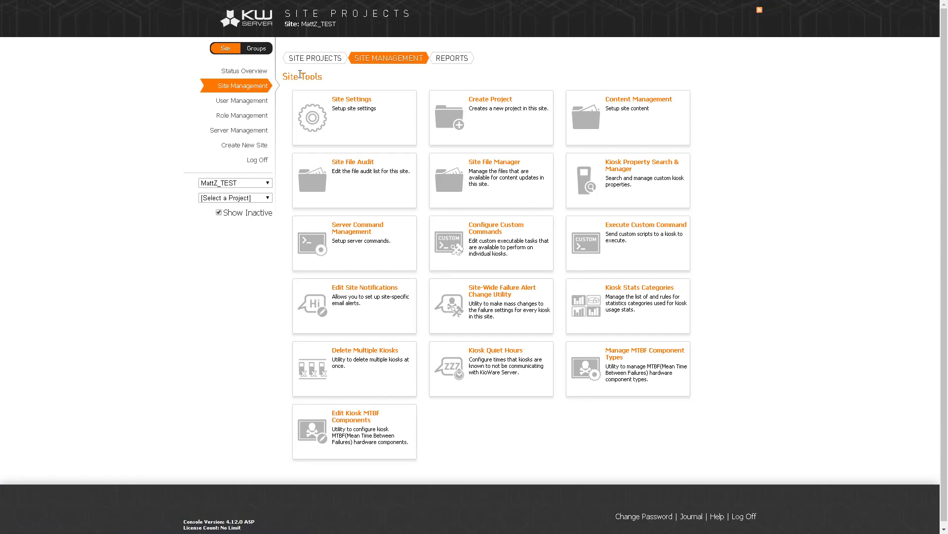
pyautogui.click(322, 60)
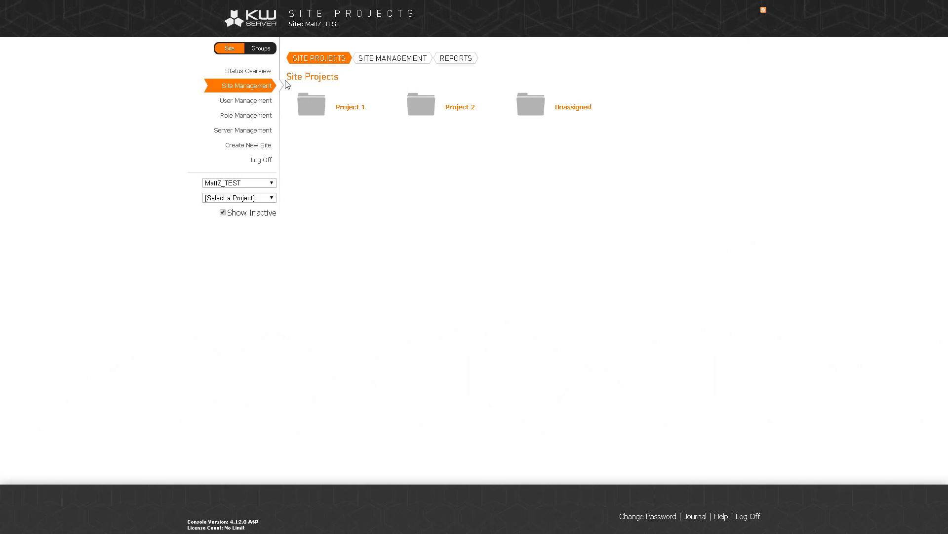
pyautogui.click(320, 105)
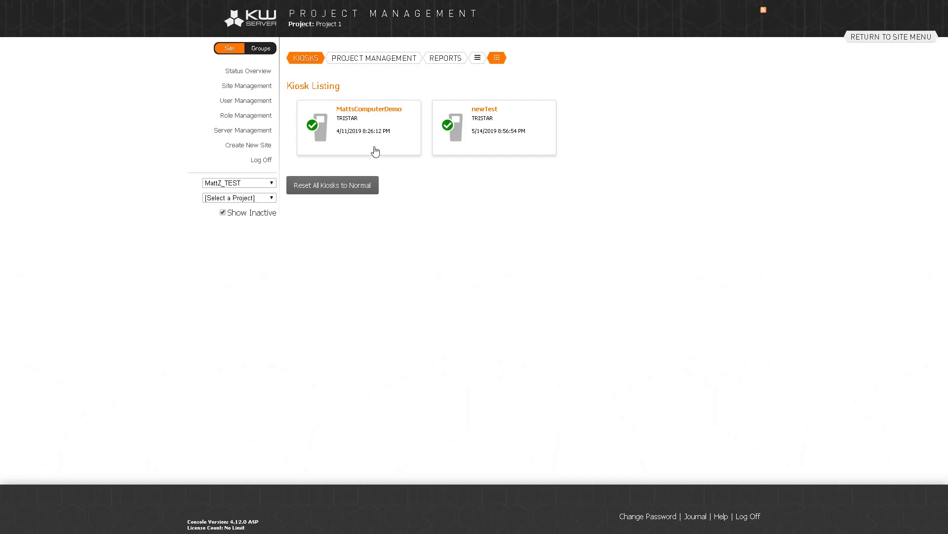
pyautogui.click(382, 131)
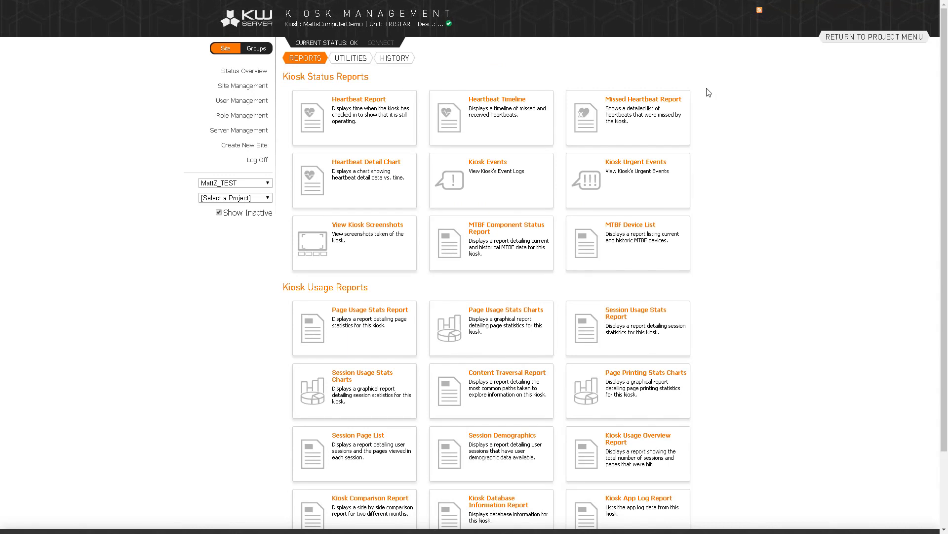
# View where Content Management is offered in the site tools and in Project 1's project management tools
pyautogui.click(249, 88)
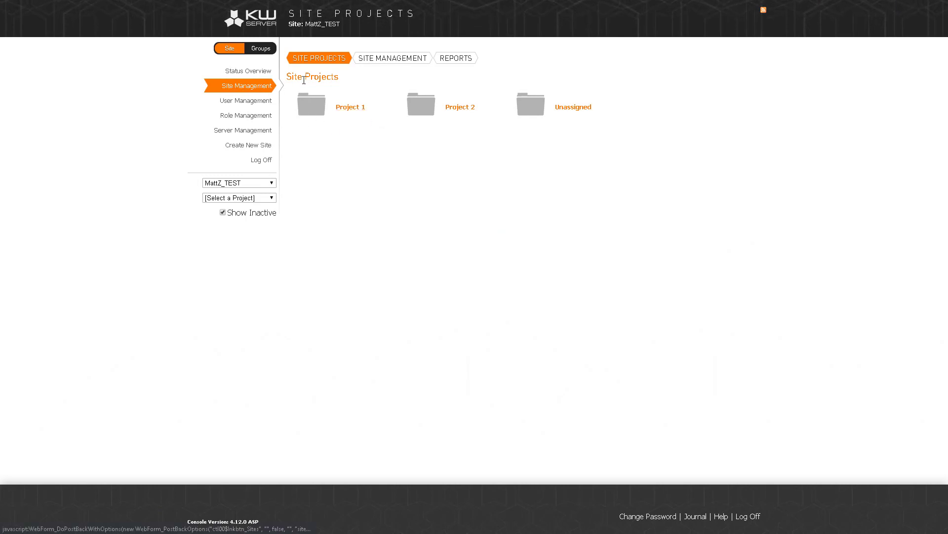
pyautogui.click(393, 59)
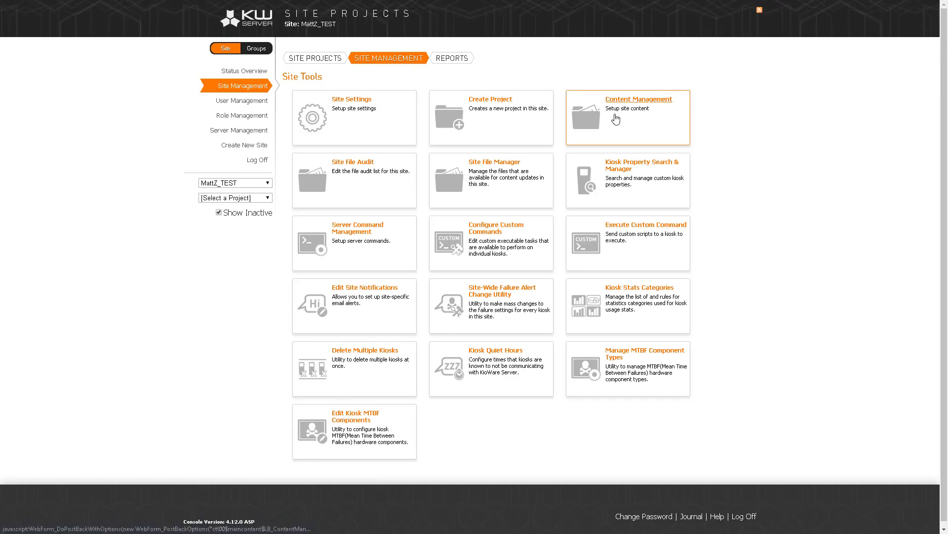
pyautogui.click(222, 87)
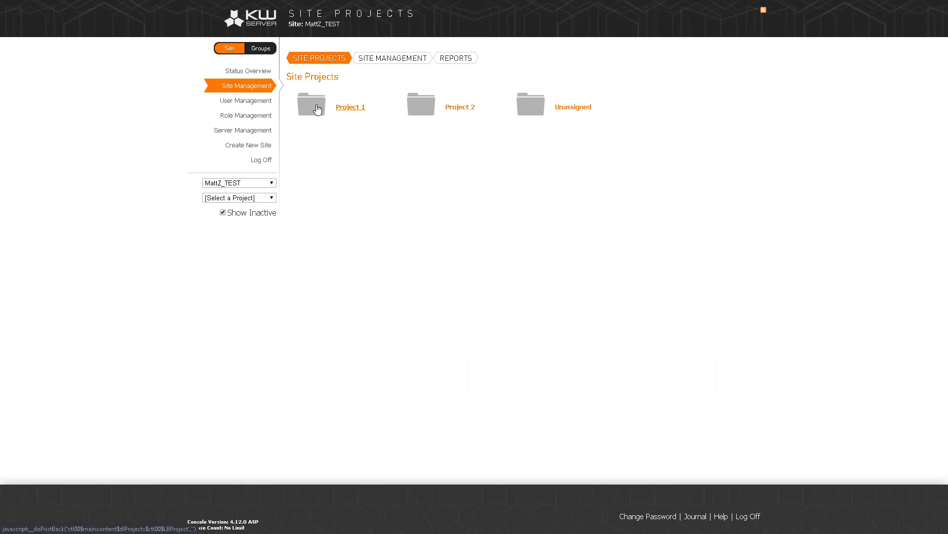
pyautogui.click(318, 110)
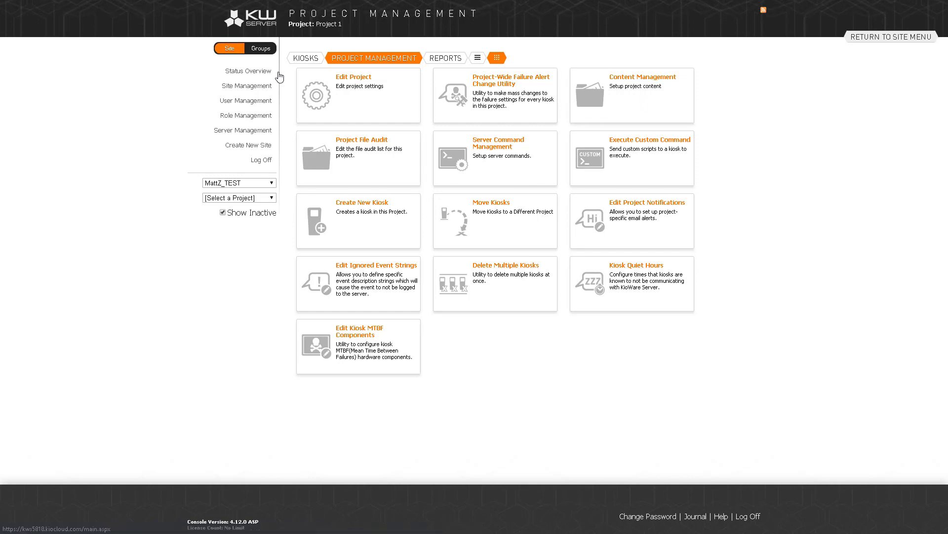
# Return to the site's projects and reopen the kiosk management page of the first kiosk in Project 1
pyautogui.click(258, 90)
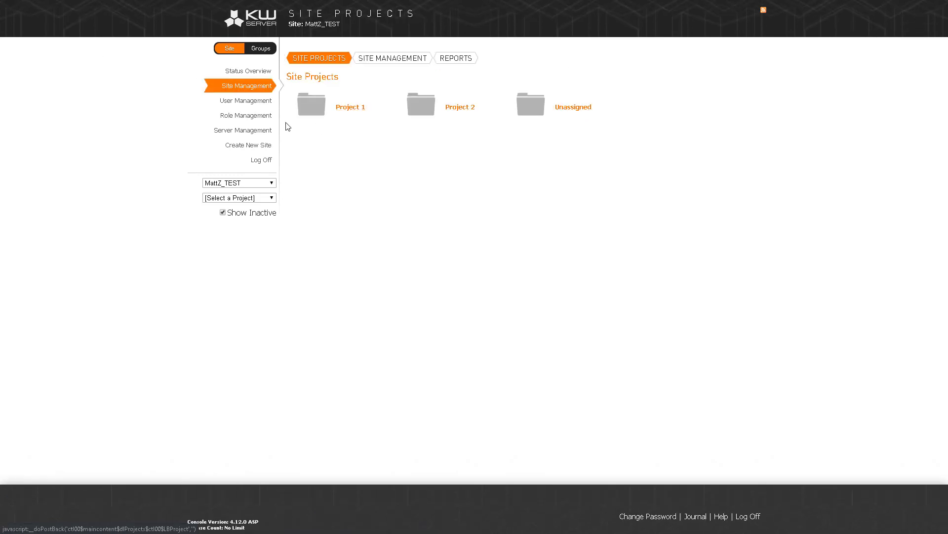
pyautogui.click(321, 119)
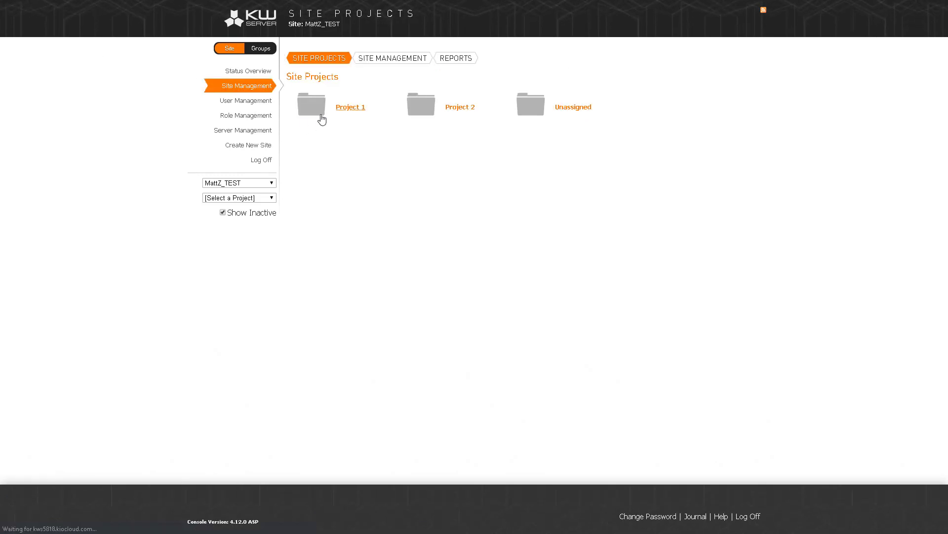
pyautogui.click(321, 120)
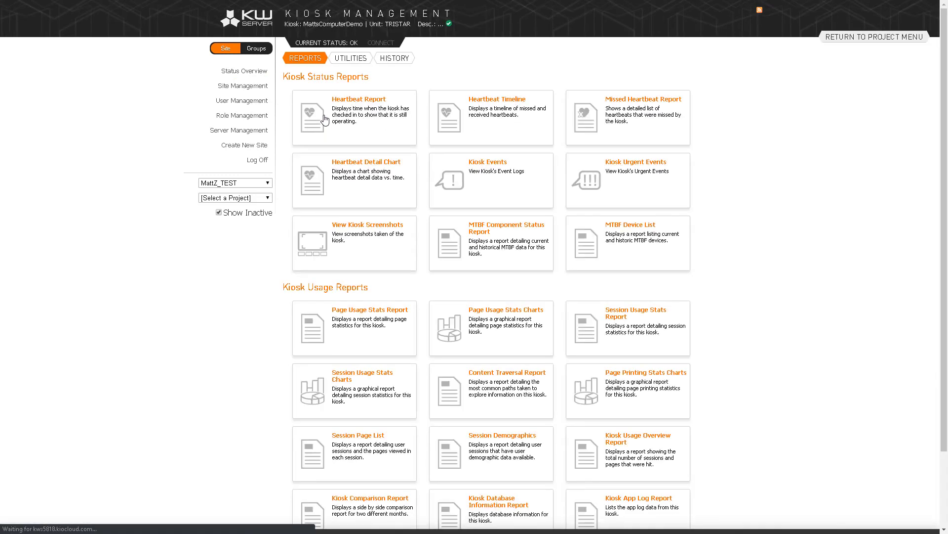
# Open the kiosk's content settings from its utilities and start a new release
pyautogui.click(351, 58)
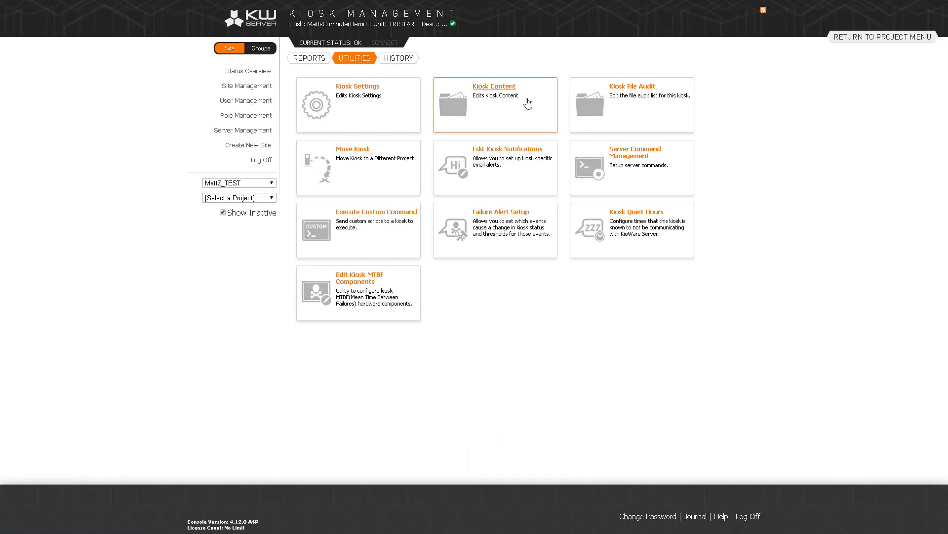
pyautogui.click(501, 107)
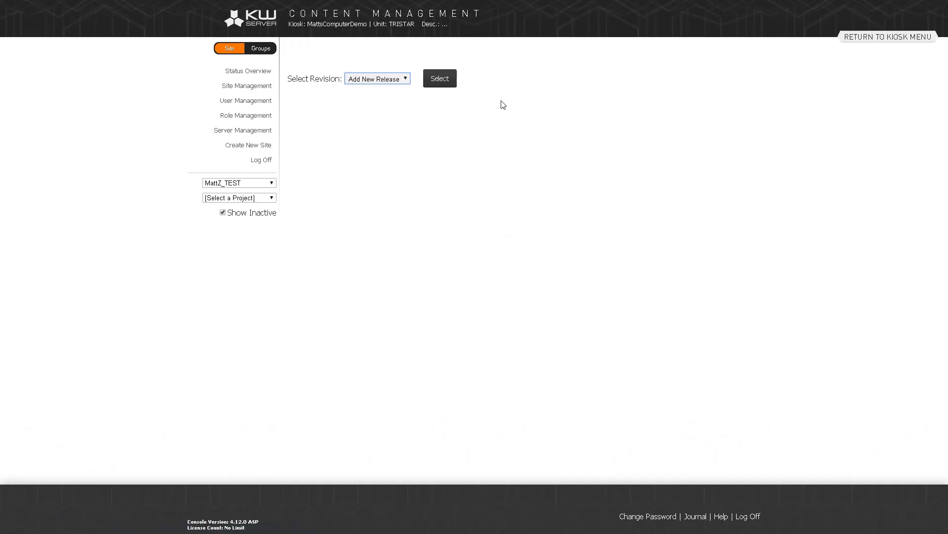
pyautogui.click(399, 80)
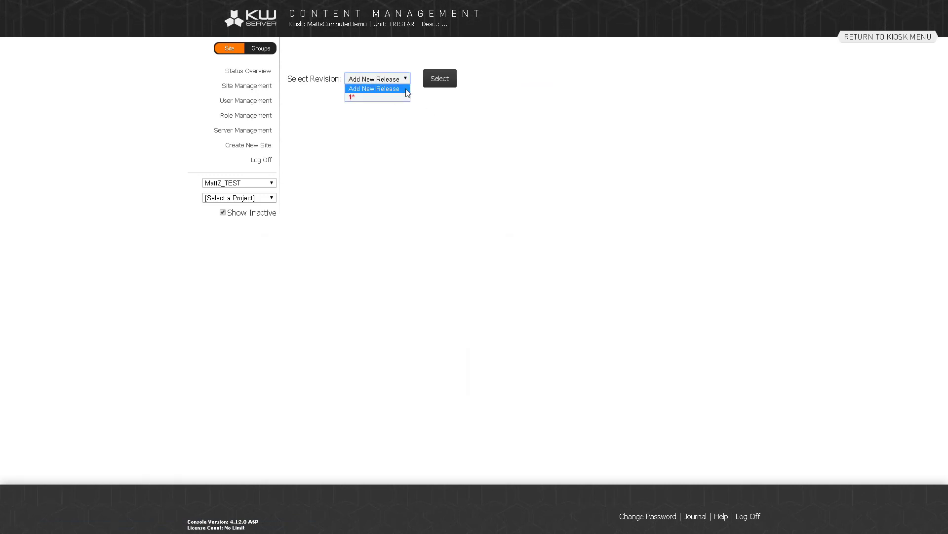
pyautogui.click(403, 81)
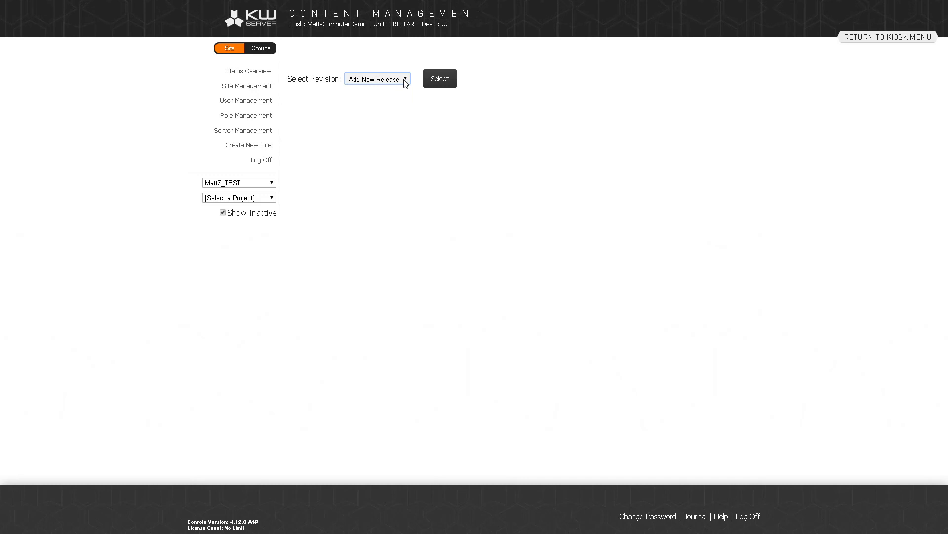
pyautogui.click(433, 81)
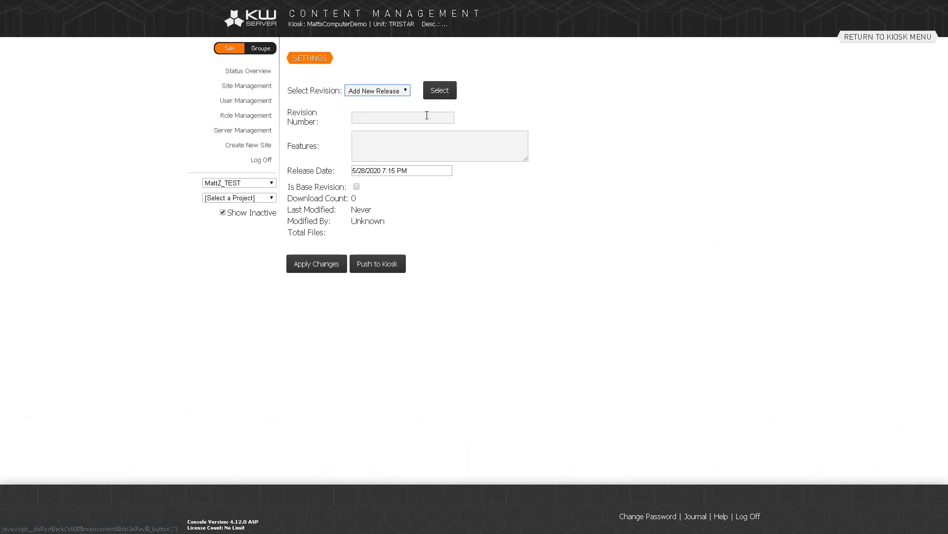
# Set the new release's revision number to 2 and describe its features as "Changed Start Page URL"
pyautogui.click(427, 116)
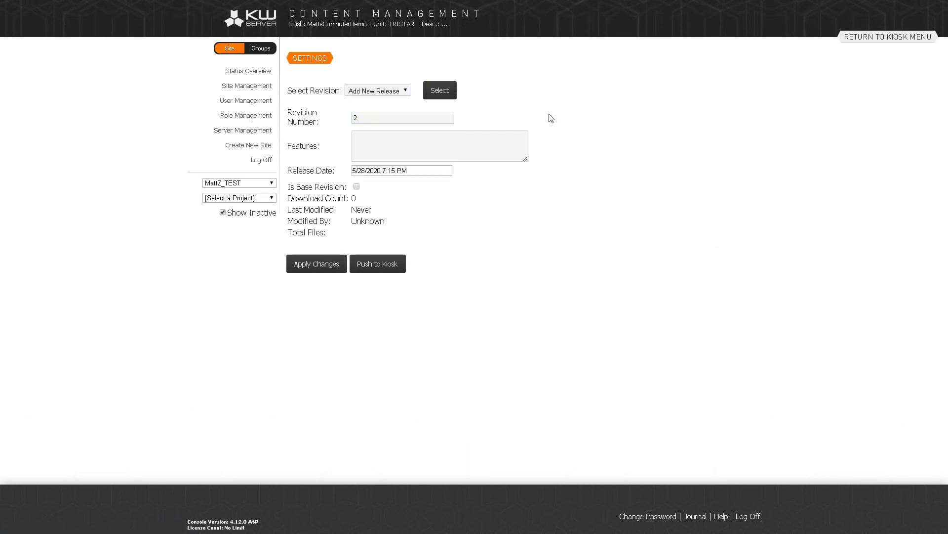
pyautogui.click(490, 141)
pyautogui.write('Chaznge')
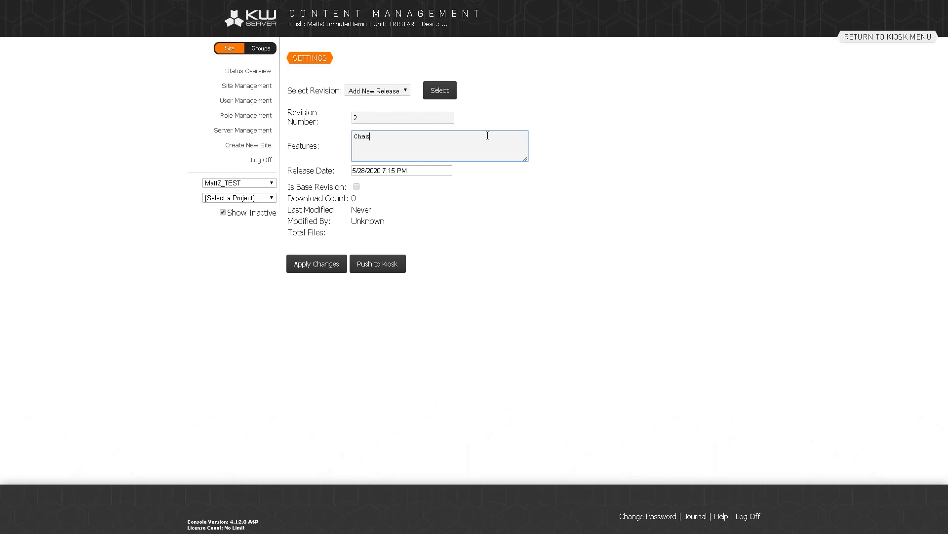
pyautogui.press('BackSpace')
pyautogui.write('nged U')
pyautogui.press('BackSpace')
pyautogui.write('Start Page URL')
# Make revision 2 a base revision, accepting the override of previous revision files, and apply the changes
pyautogui.click(356, 187)
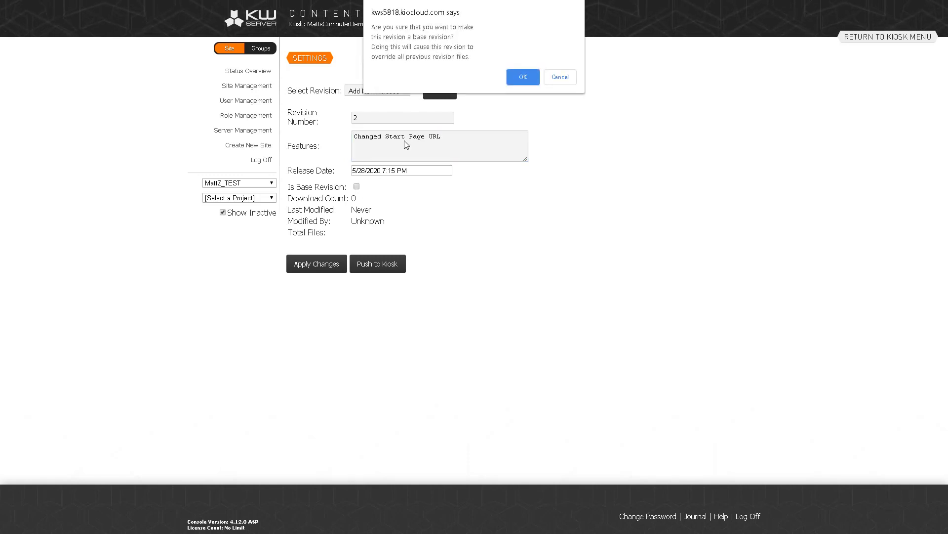
pyautogui.click(523, 74)
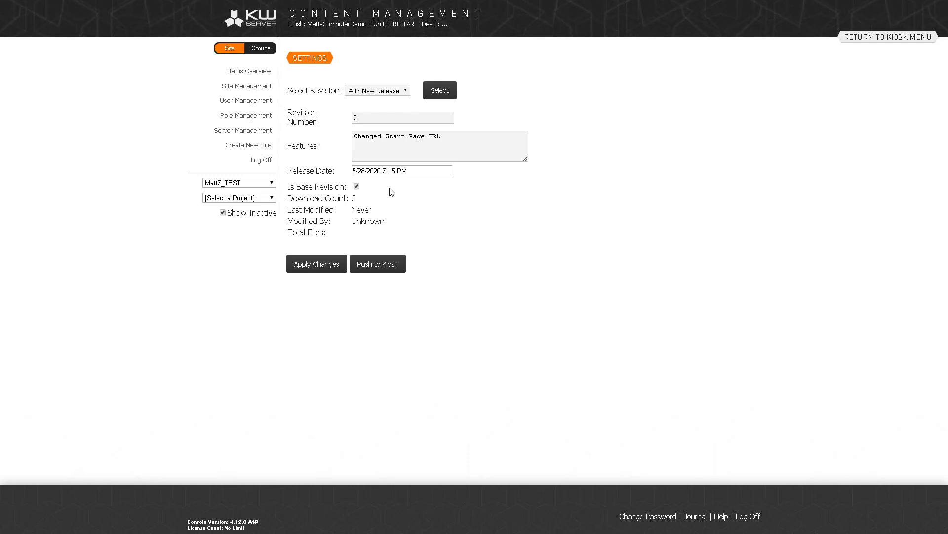
pyautogui.click(311, 266)
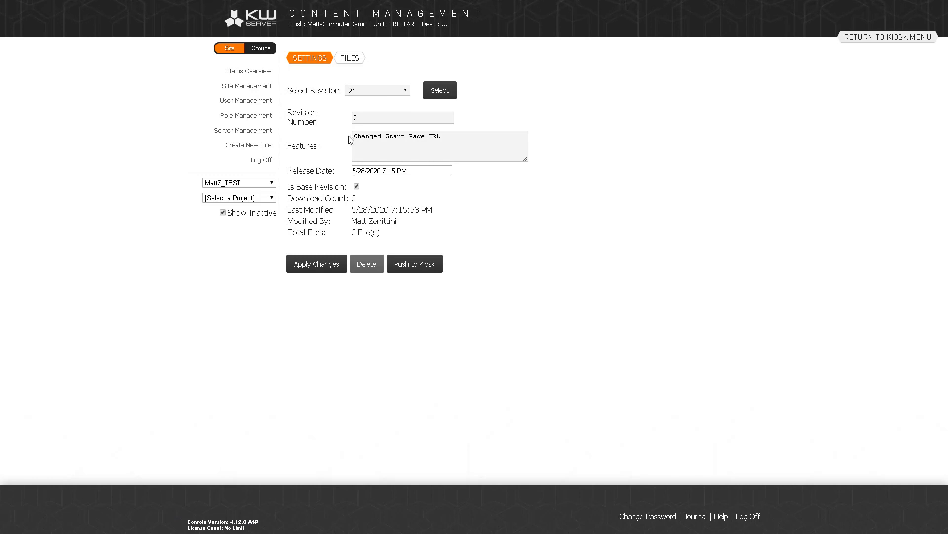
# Add settings.kwpkg from the ContentUpdate4 folder to the files of revision 2
pyautogui.click(340, 60)
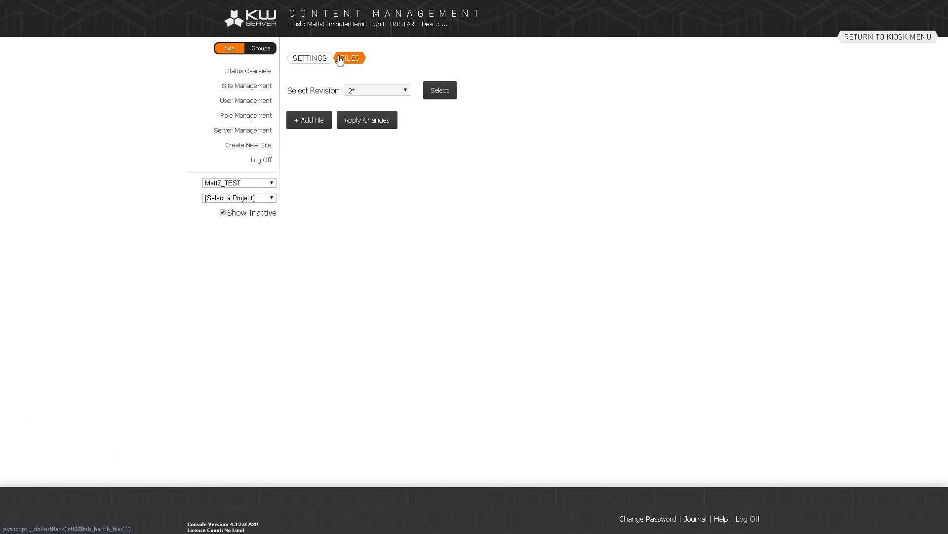
pyautogui.click(299, 126)
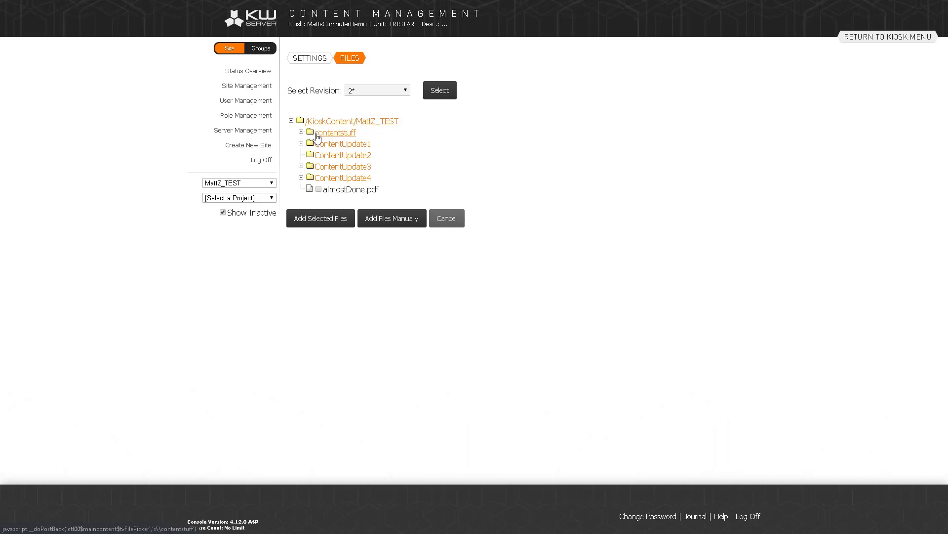
pyautogui.click(301, 178)
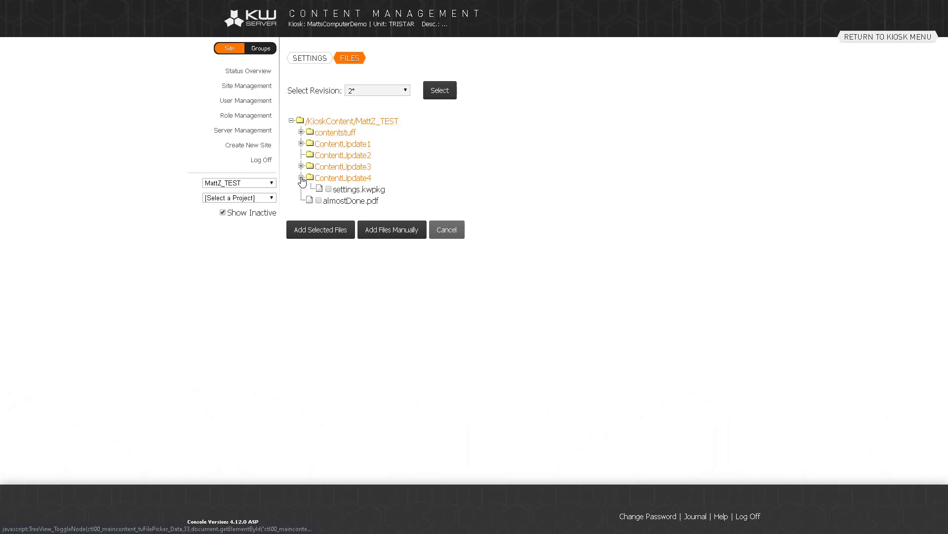
pyautogui.click(329, 189)
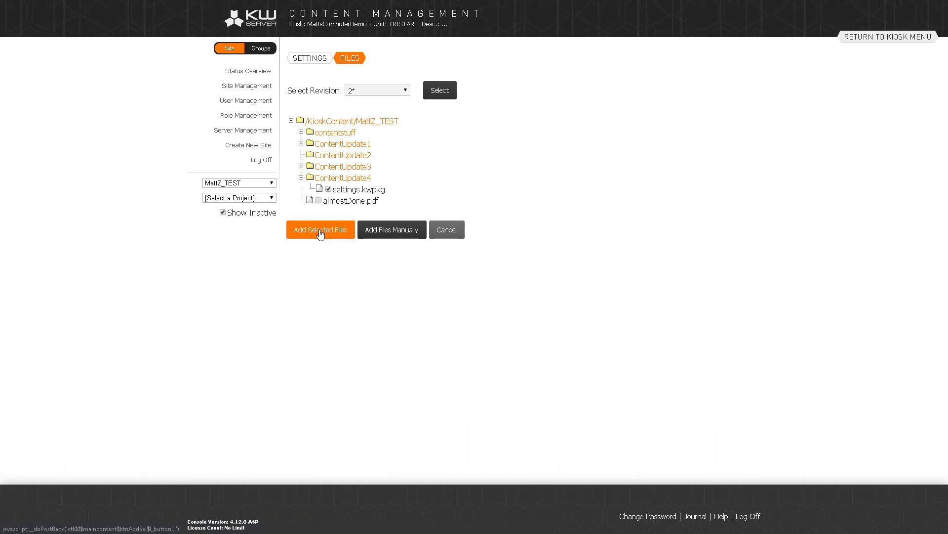
pyautogui.click(320, 234)
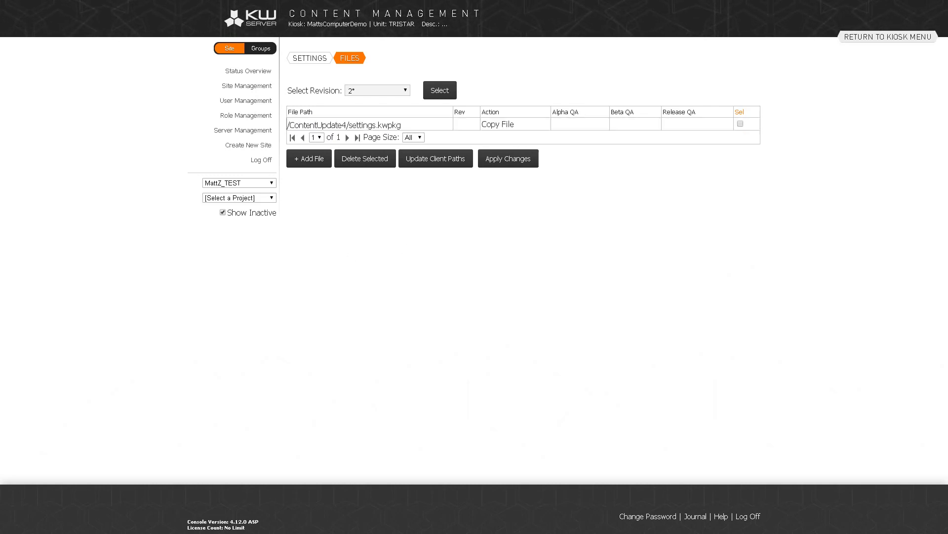
# Switch to the KioWare configuration tool and examine the Content Update Root Path beside the revision's file list
pyautogui.click(265, 526)
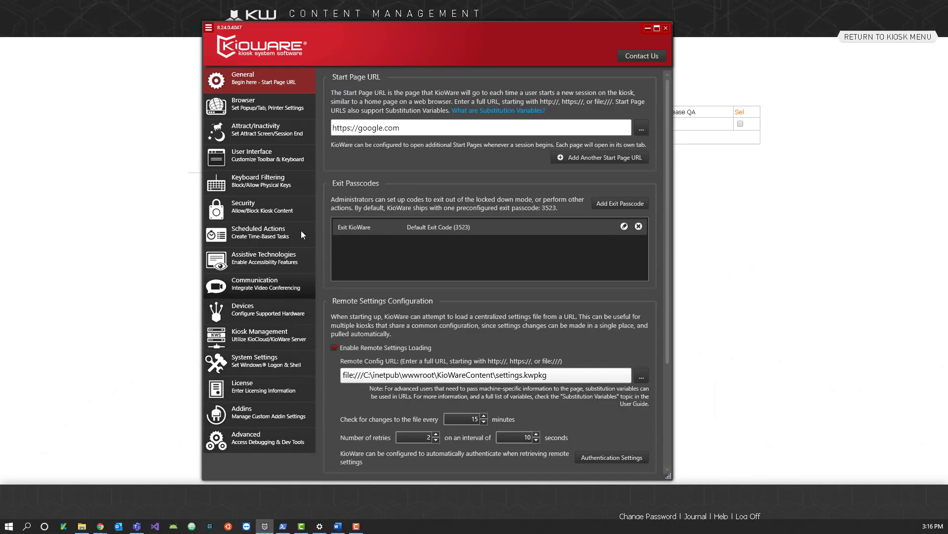
pyautogui.click(268, 343)
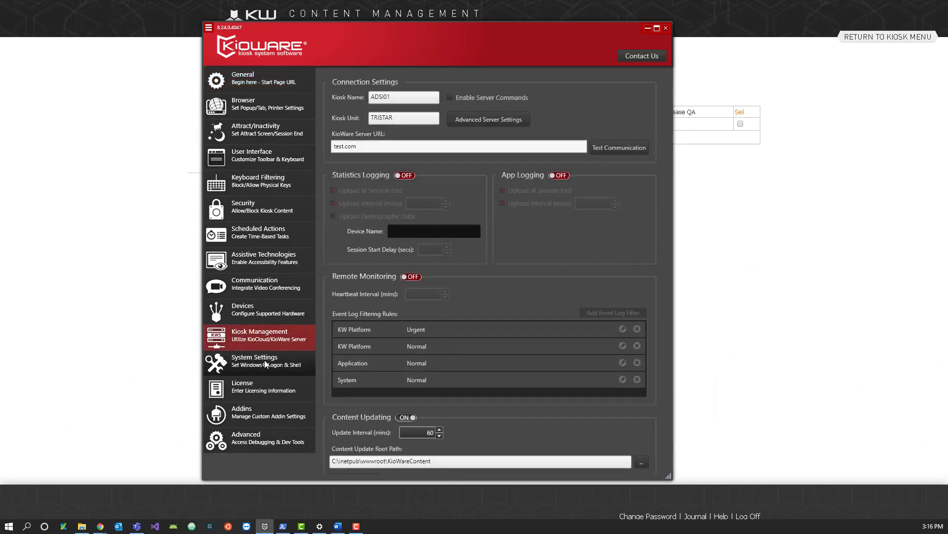
pyautogui.scroll(-1, 538, 437)
pyautogui.doubleClick(441, 445)
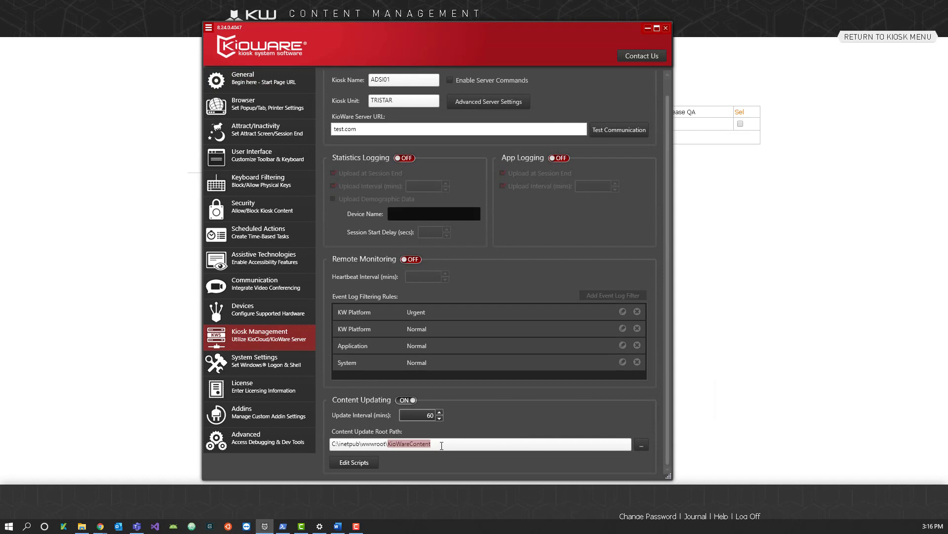
pyautogui.click(442, 445)
pyautogui.moveTo(545, 33); pyautogui.dragTo(845, 46)
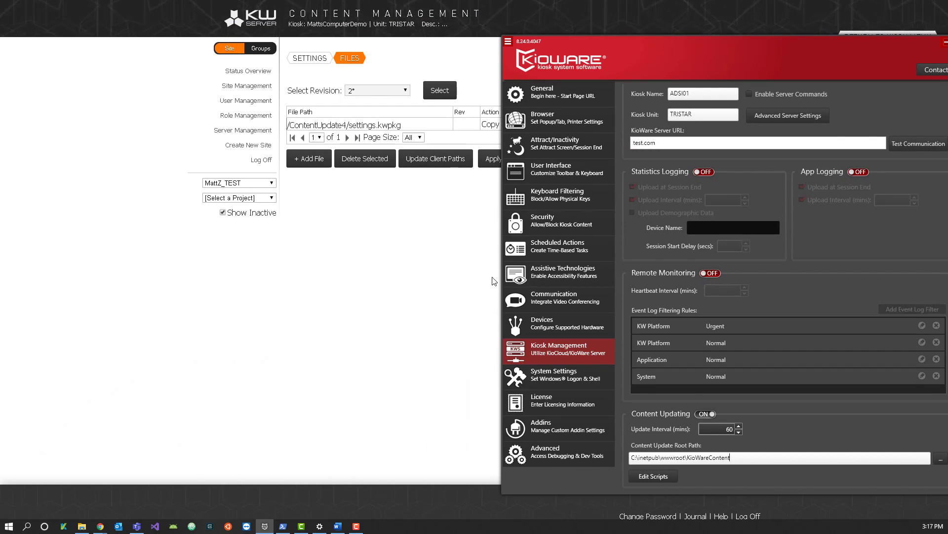
pyautogui.click(738, 463)
pyautogui.moveTo(680, 462); pyautogui.dragTo(668, 464)
pyautogui.click(697, 459)
pyautogui.doubleClick(700, 459)
pyautogui.click(743, 459)
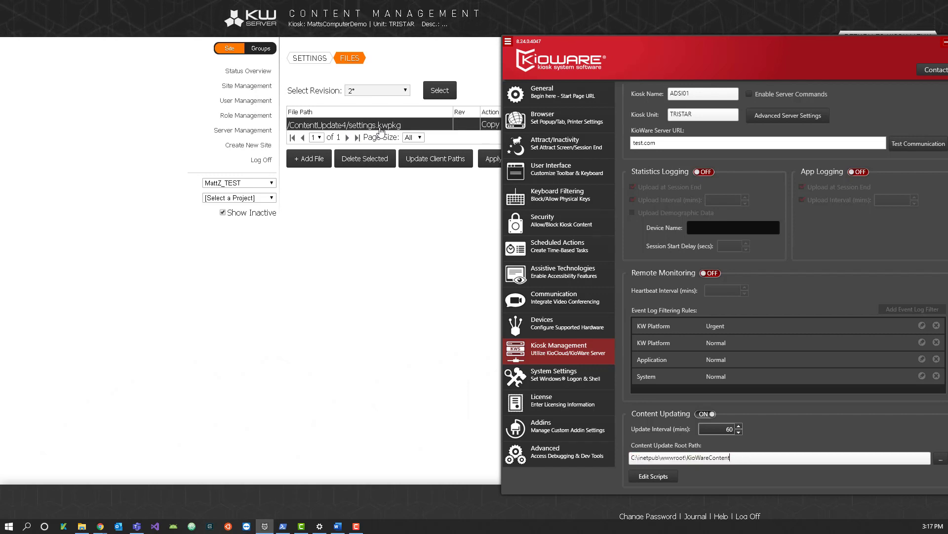
# Examine the Remote Config URL in the general remote settings configuration
pyautogui.click(554, 101)
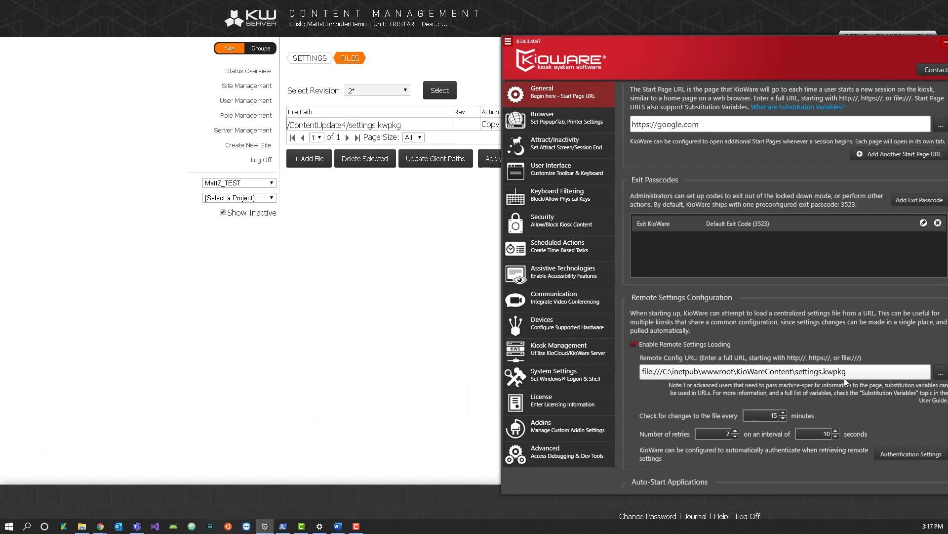
pyautogui.moveTo(852, 370); pyautogui.dragTo(612, 376)
pyautogui.click(774, 379)
# Return to KioWare Server, open the details of settings.kwpkg and compare its server path with its client path
pyautogui.click(426, 125)
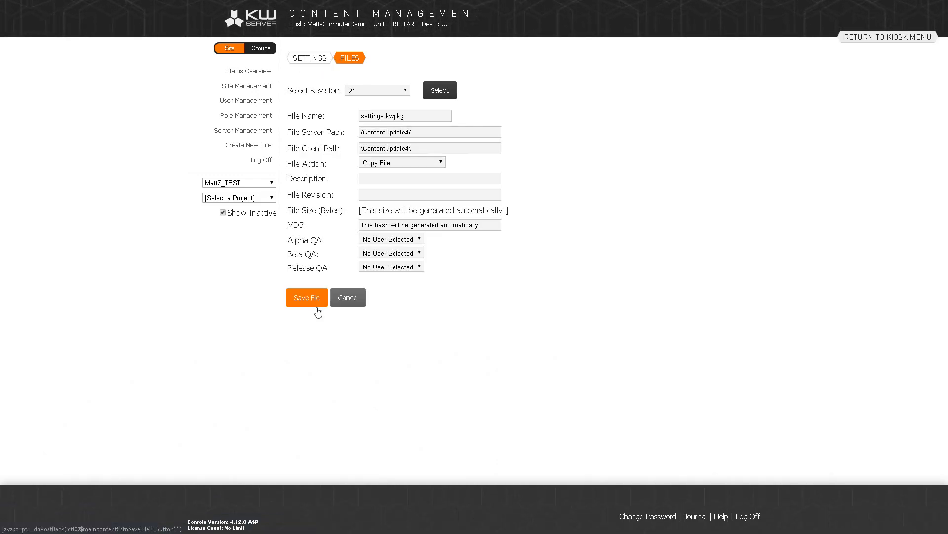
pyautogui.click(348, 298)
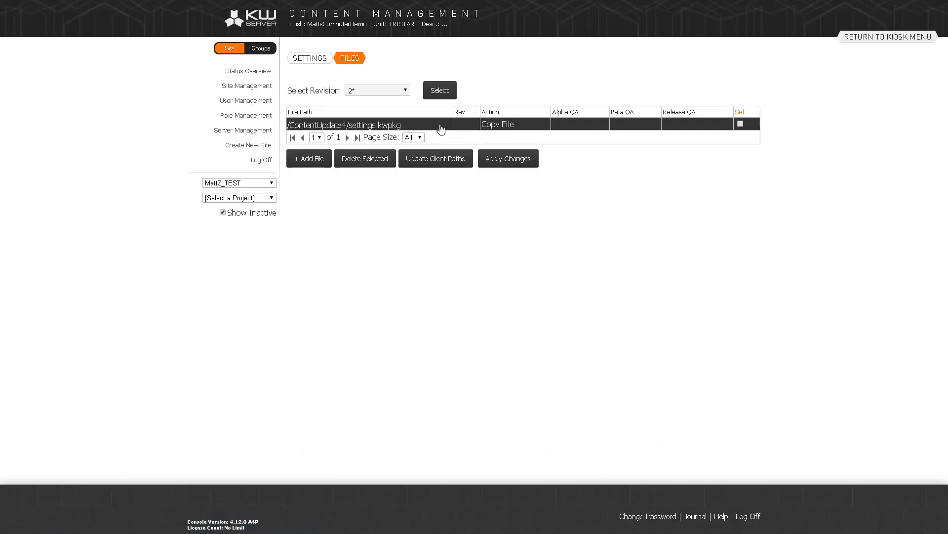
pyautogui.click(421, 130)
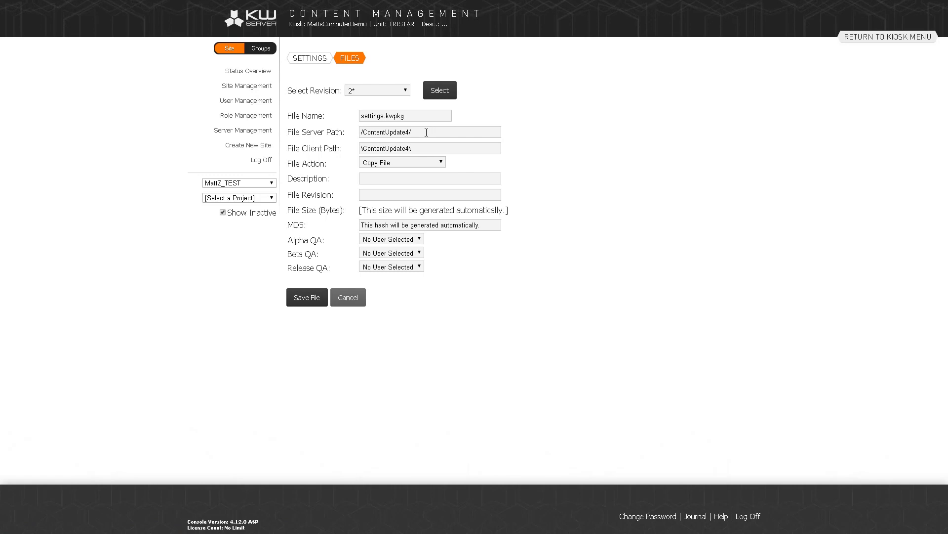
pyautogui.moveTo(426, 132); pyautogui.dragTo(364, 129)
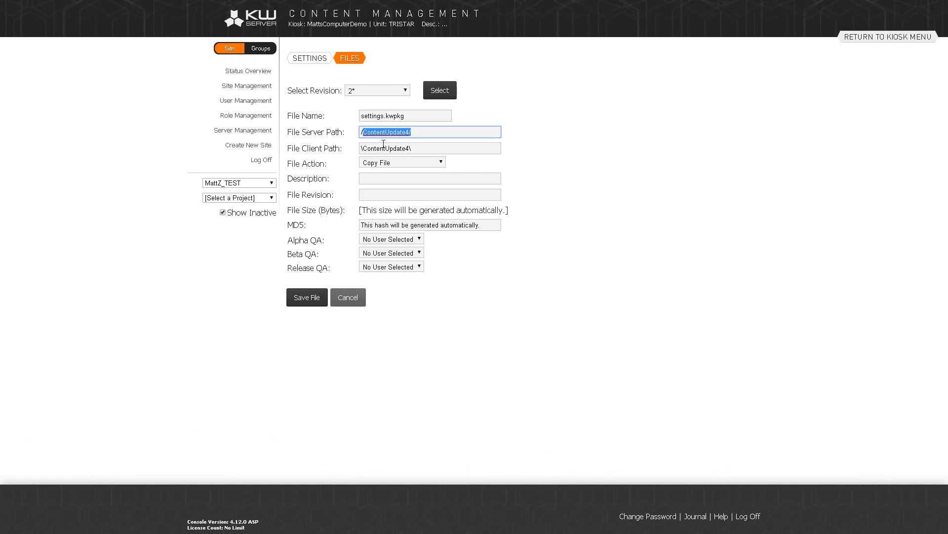
pyautogui.moveTo(418, 148); pyautogui.dragTo(368, 148)
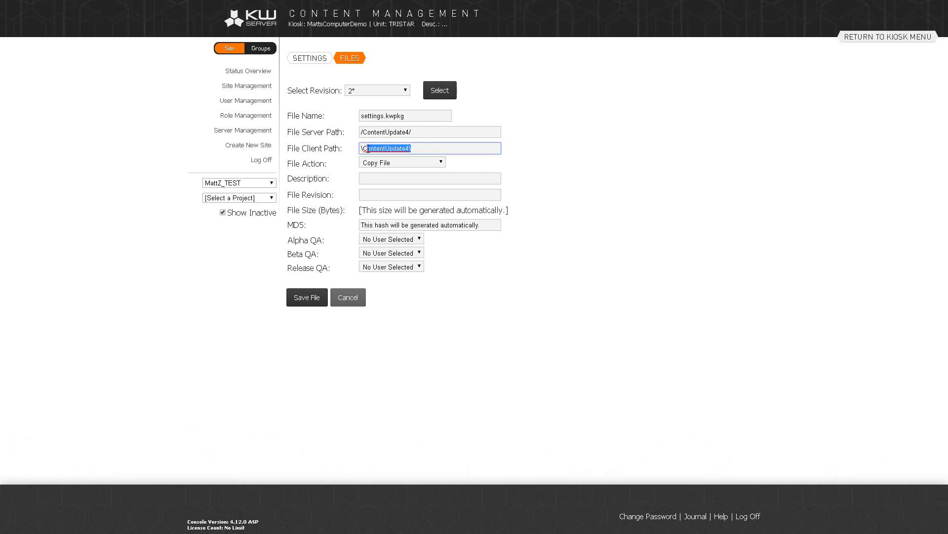
pyautogui.click(397, 149)
pyautogui.click(13, 363)
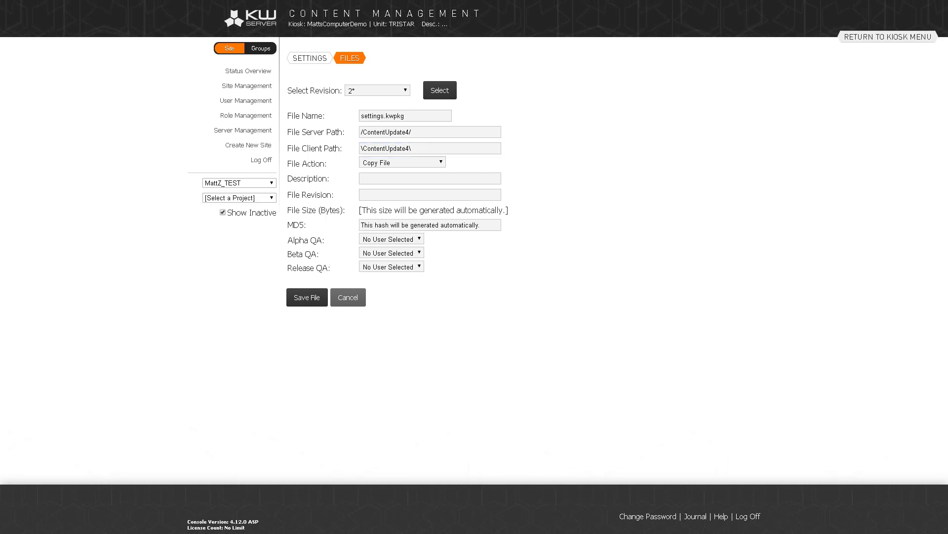
# Switch to the KioWare configuration tool and compare its Content Update Root Path with the file's client path
pyautogui.hotkey('alt', 'Tab')
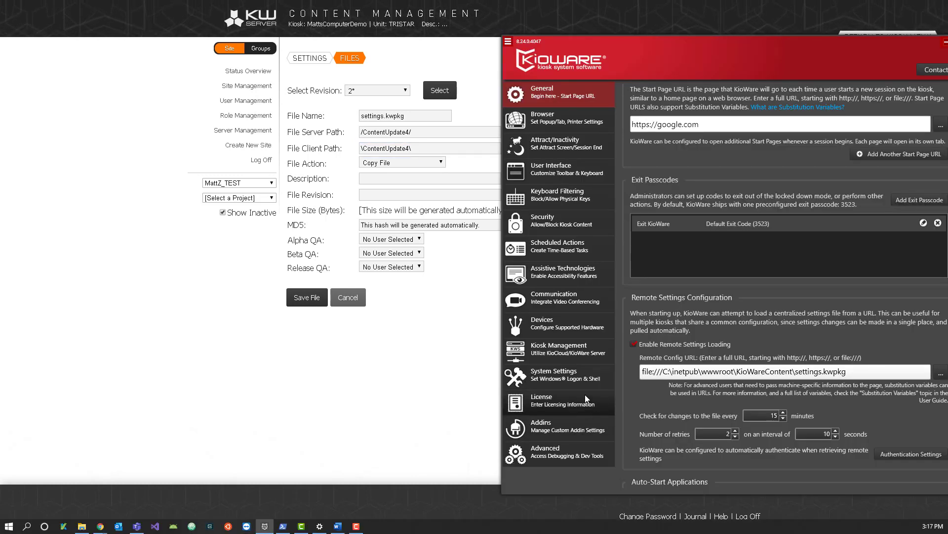
pyautogui.click(582, 353)
pyautogui.moveTo(765, 461); pyautogui.dragTo(667, 449)
pyautogui.click(739, 457)
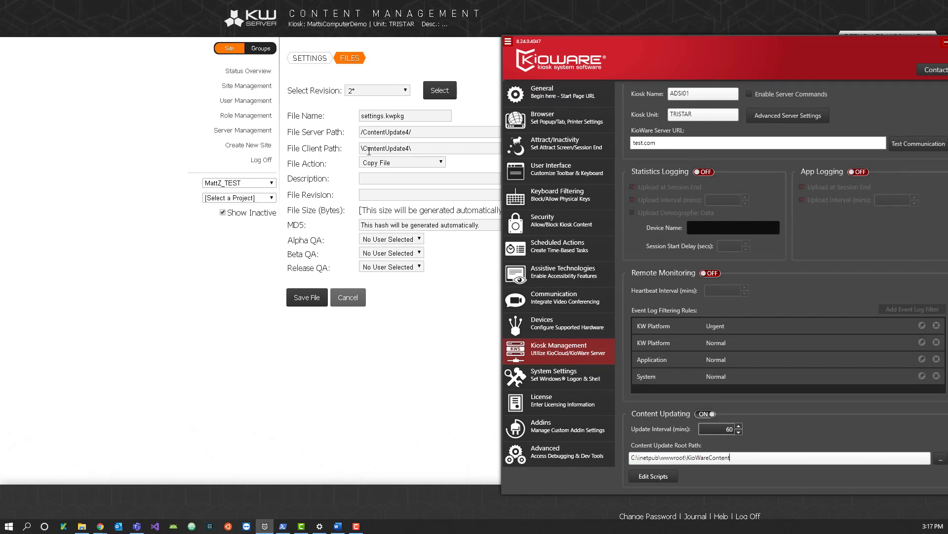
pyautogui.moveTo(731, 458); pyautogui.dragTo(631, 459)
pyautogui.click(729, 458)
# Return to KioWare Server and shorten the File Client Path of settings.kwpkg to "\"
pyautogui.click(455, 145)
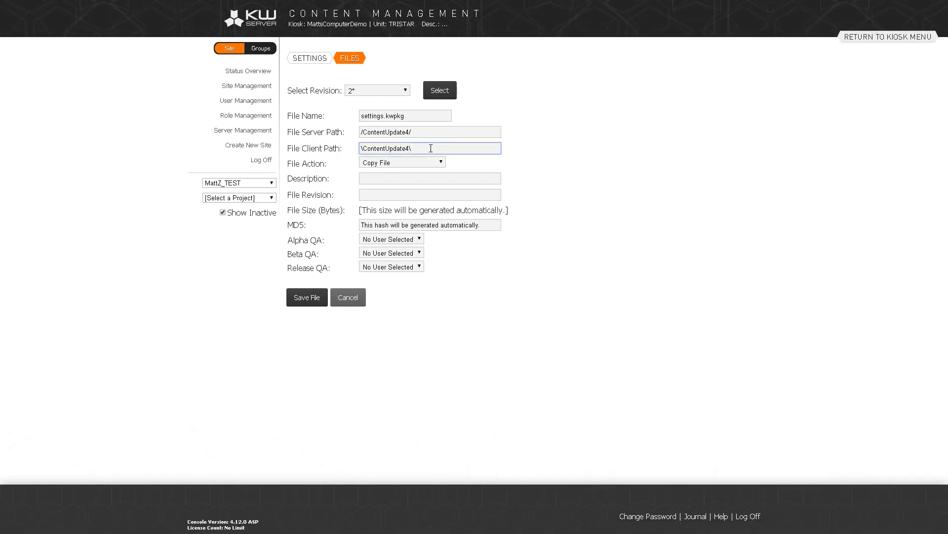
pyautogui.moveTo(425, 149); pyautogui.dragTo(366, 154)
pyautogui.press('BackSpace')
pyautogui.click(653, 188)
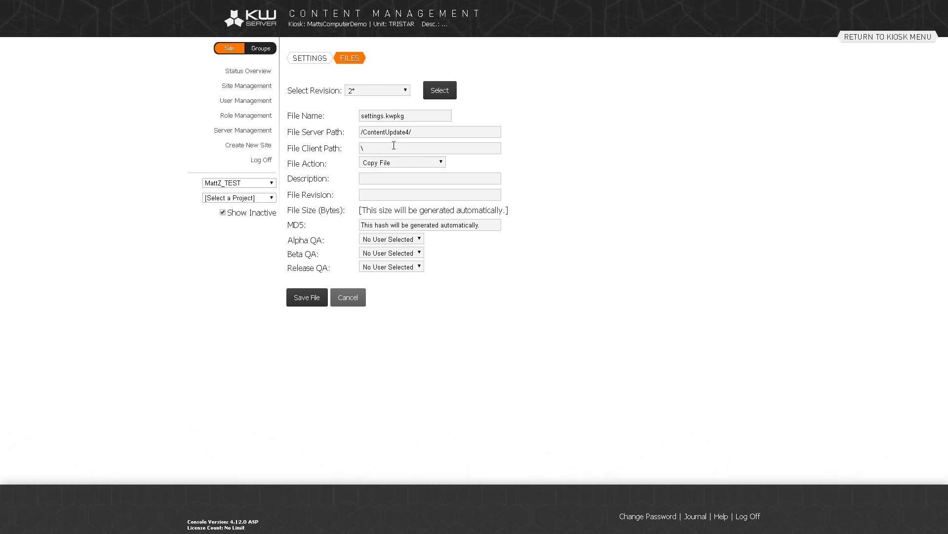
# Check the file name settings.kwpkg, then recheck the Content Update Root Path in the KioWare configuration tool
pyautogui.doubleClick(375, 113)
pyautogui.click(434, 118)
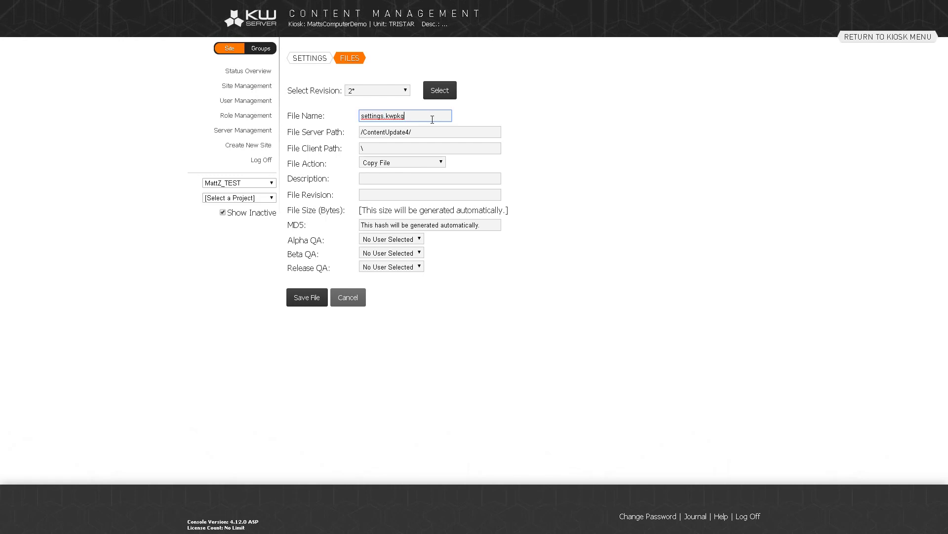
pyautogui.click(190, 259)
pyautogui.hotkey('alt', 'Tab')
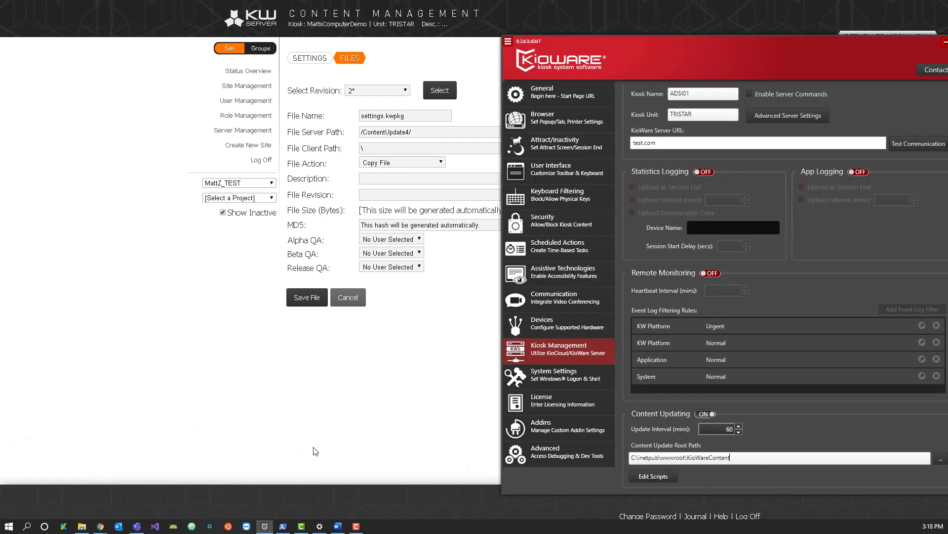
pyautogui.moveTo(731, 457); pyautogui.dragTo(631, 470)
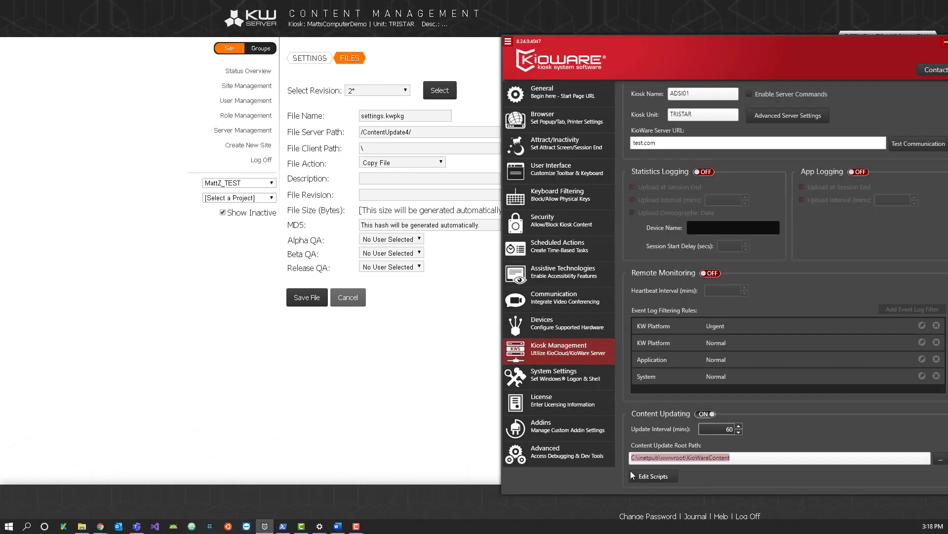
pyautogui.click(676, 457)
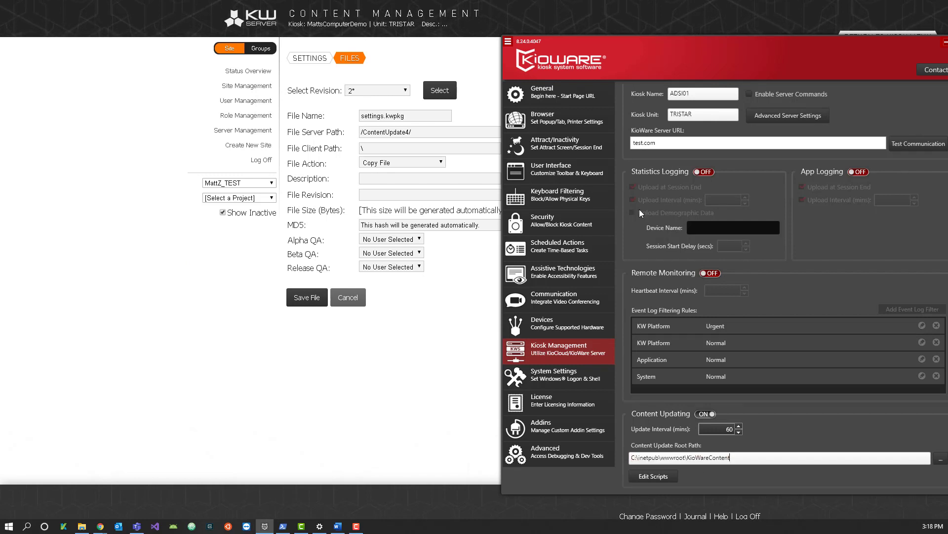
# Examine the Remote Config URL in the general settings, checking its folder path and the settings.kwpkg file name
pyautogui.click(570, 100)
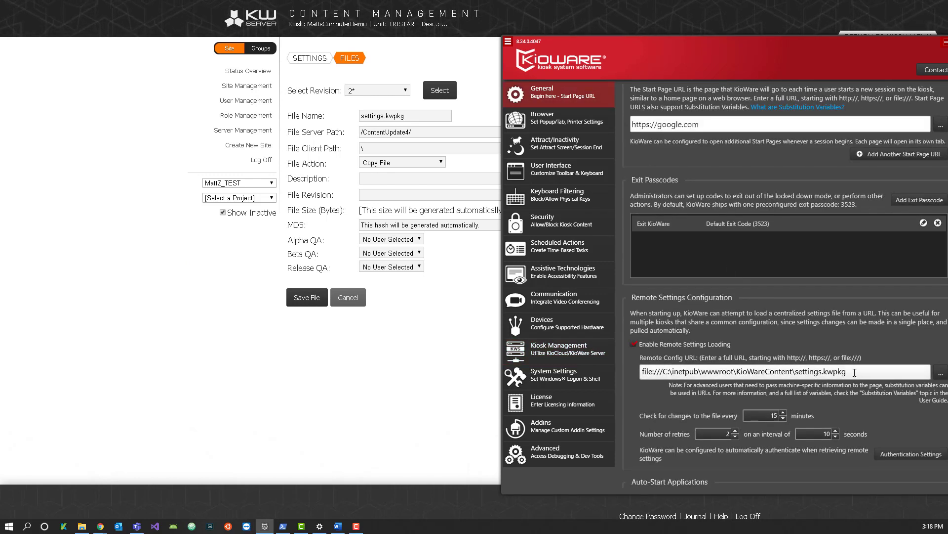
pyautogui.moveTo(855, 373); pyautogui.dragTo(634, 375)
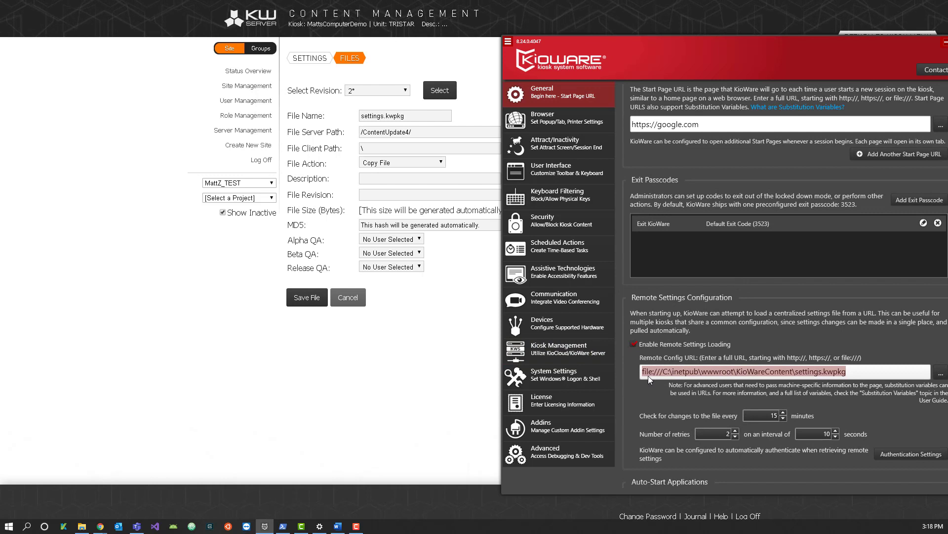
pyautogui.click(740, 371)
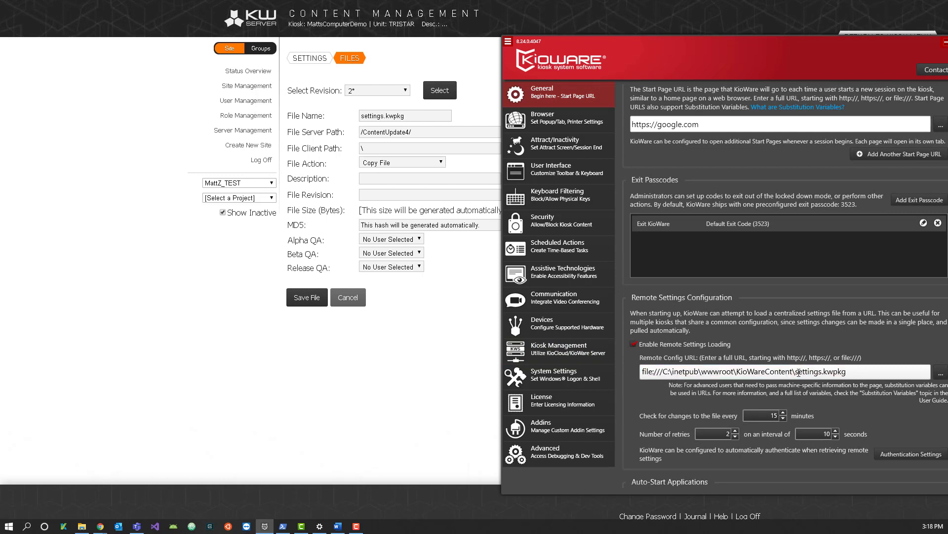
pyautogui.moveTo(795, 374); pyautogui.dragTo(857, 375)
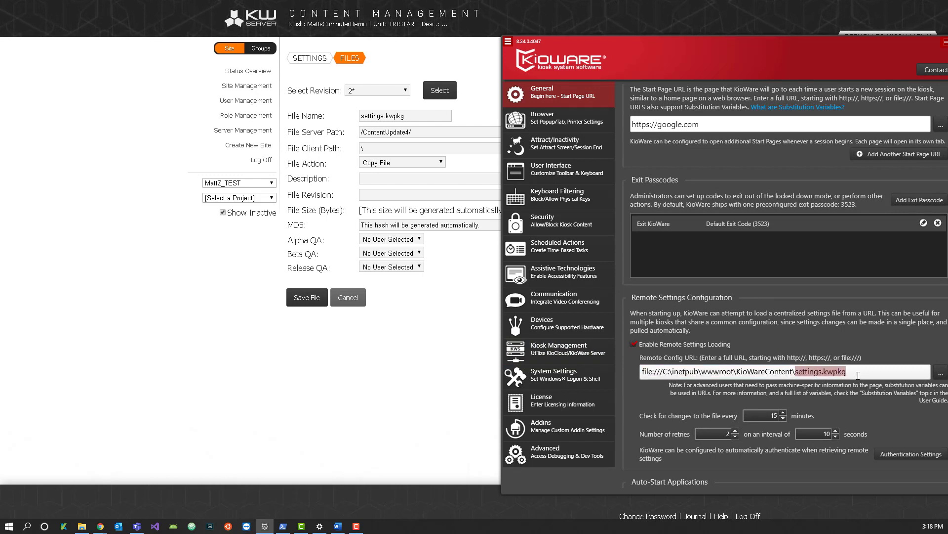
pyautogui.click(858, 375)
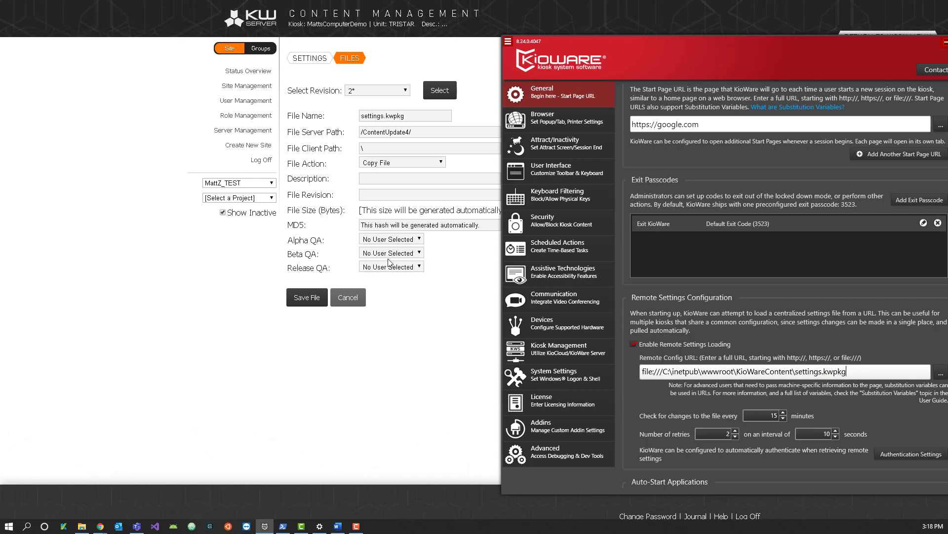
# Return to KioWare Server, save the settings.kwpkg file entry and apply the file and settings changes of revision 2
pyautogui.click(443, 307)
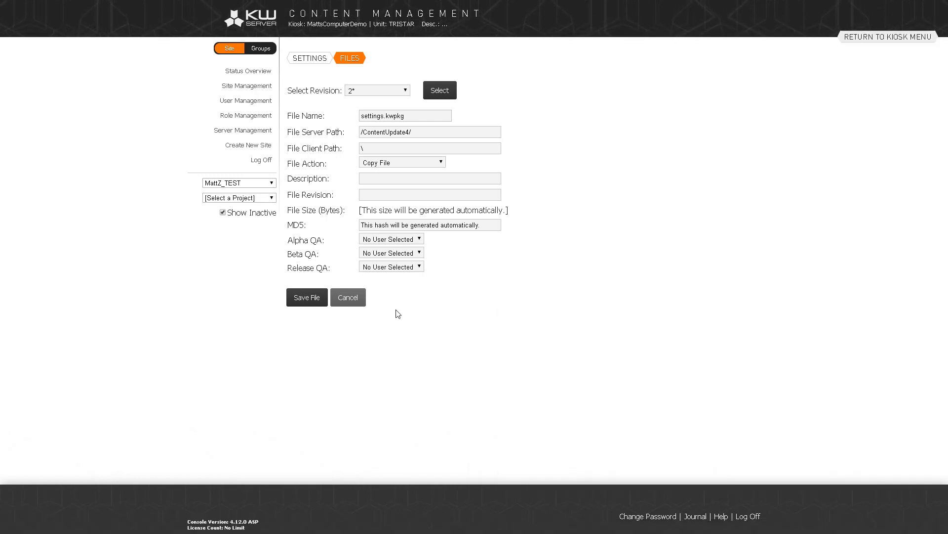
pyautogui.click(319, 301)
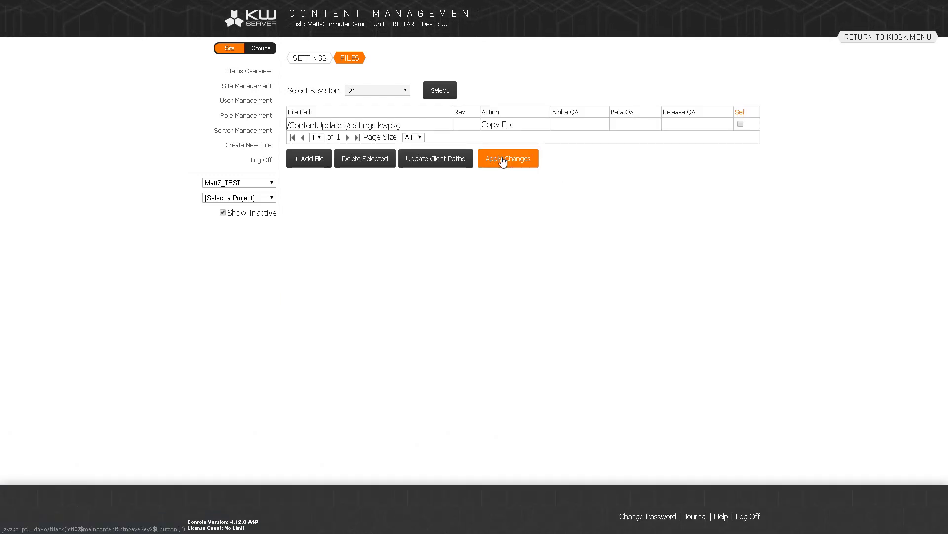
pyautogui.click(502, 160)
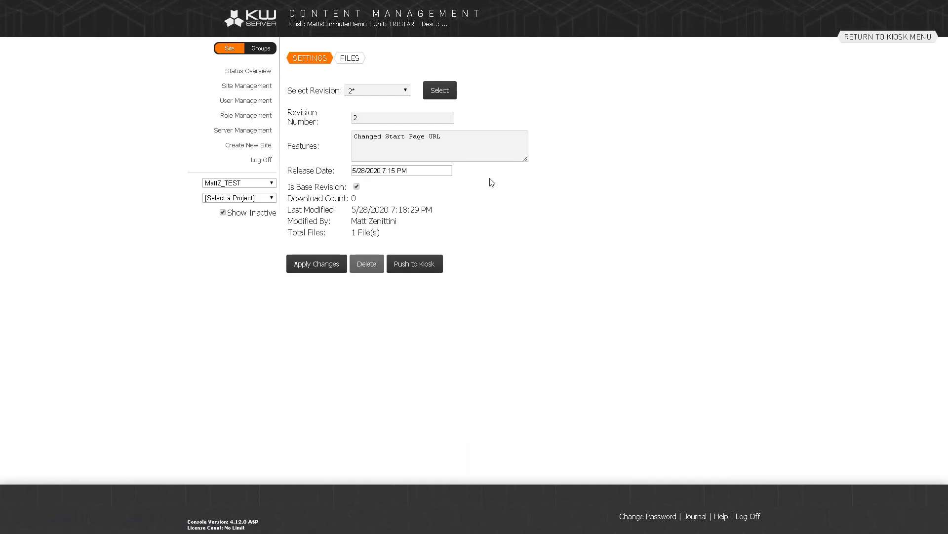
pyautogui.click(318, 263)
# Push revision 2 to the kiosk and confirm the push
pyautogui.click(429, 268)
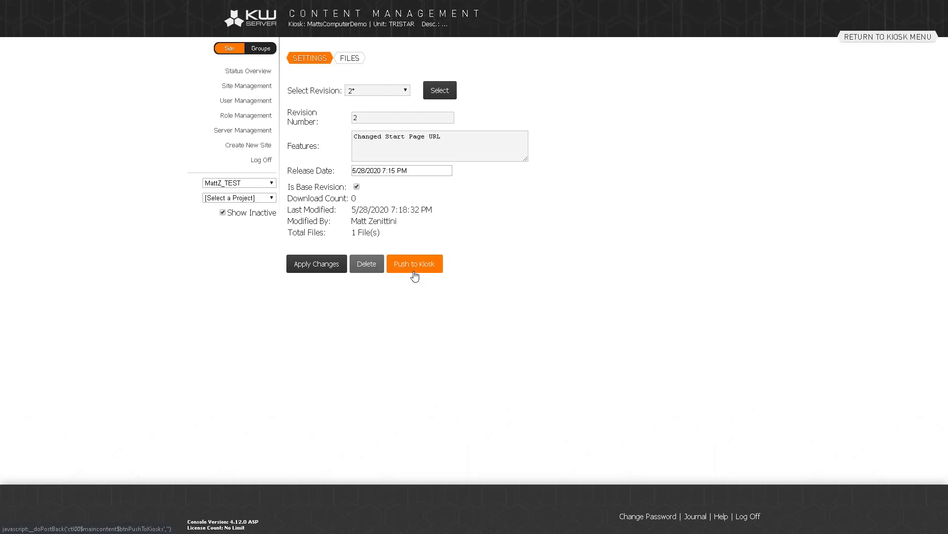
pyautogui.click(412, 276)
pyautogui.click(415, 267)
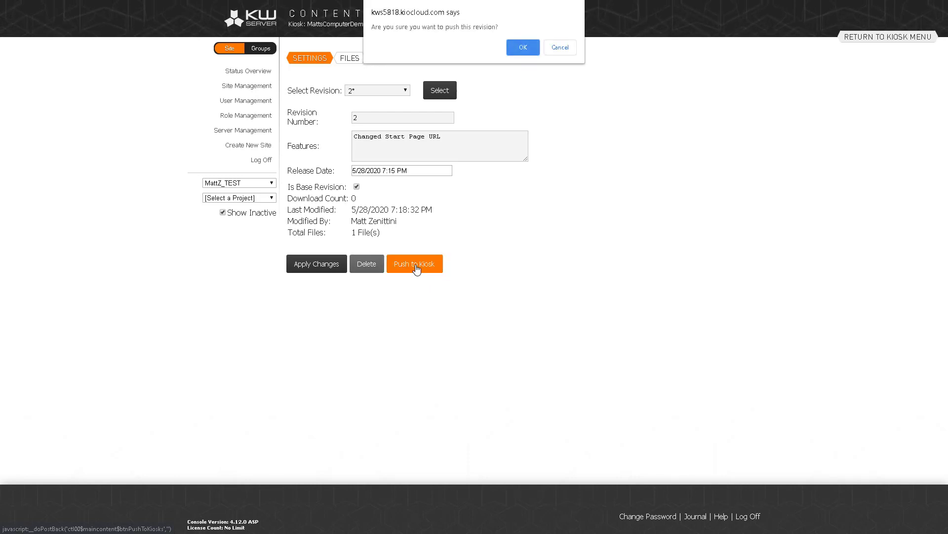
pyautogui.click(524, 47)
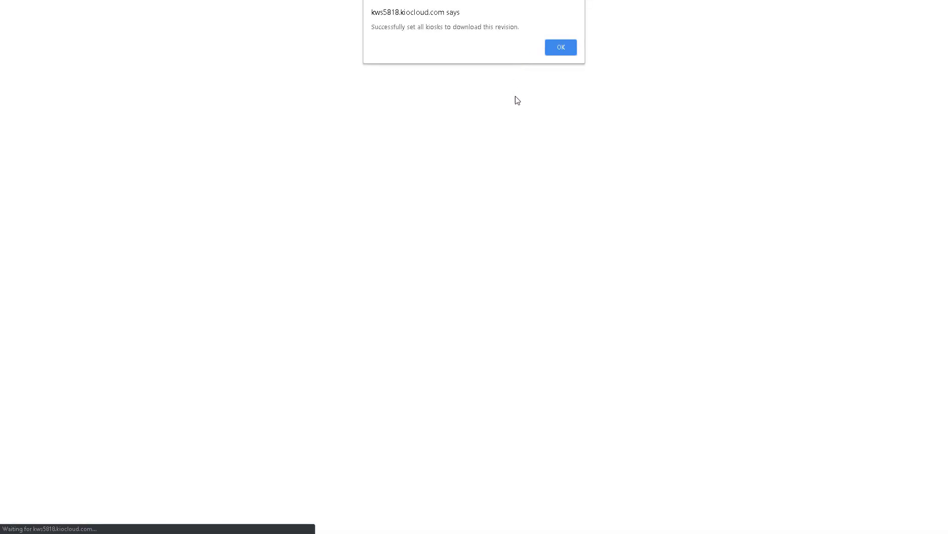
pyautogui.click(563, 47)
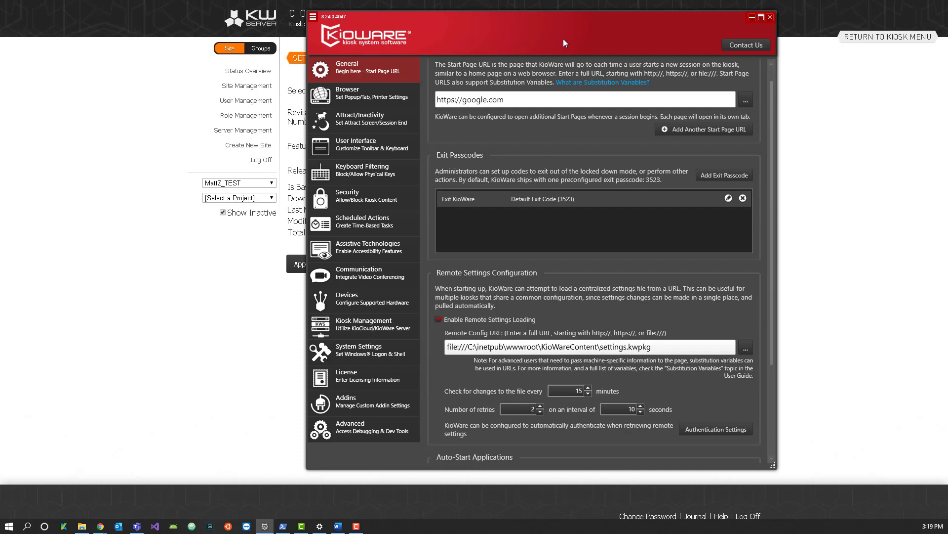
# Switch to the KioWare configuration tool and review the Content Updating settings under Kiosk Management
pyautogui.moveTo(564, 39); pyautogui.dragTo(534, 40)
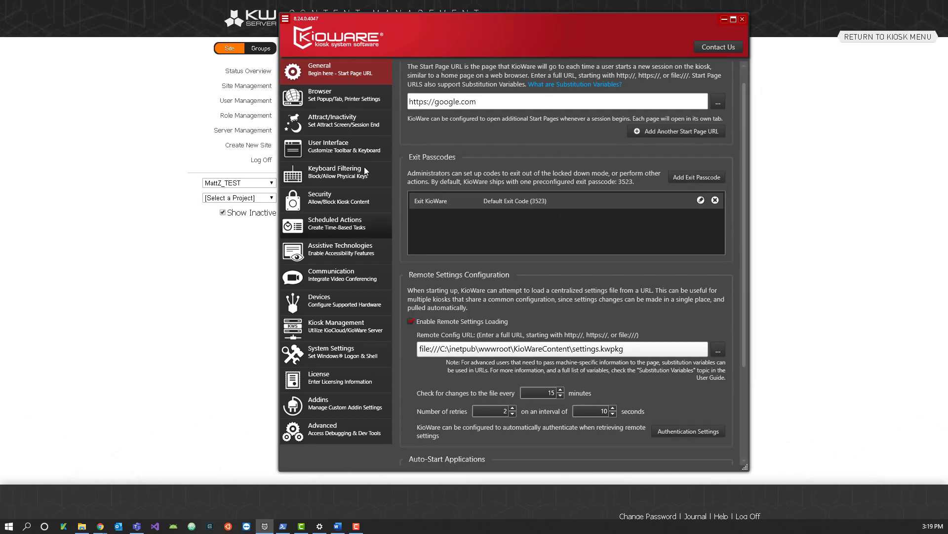
pyautogui.click(336, 327)
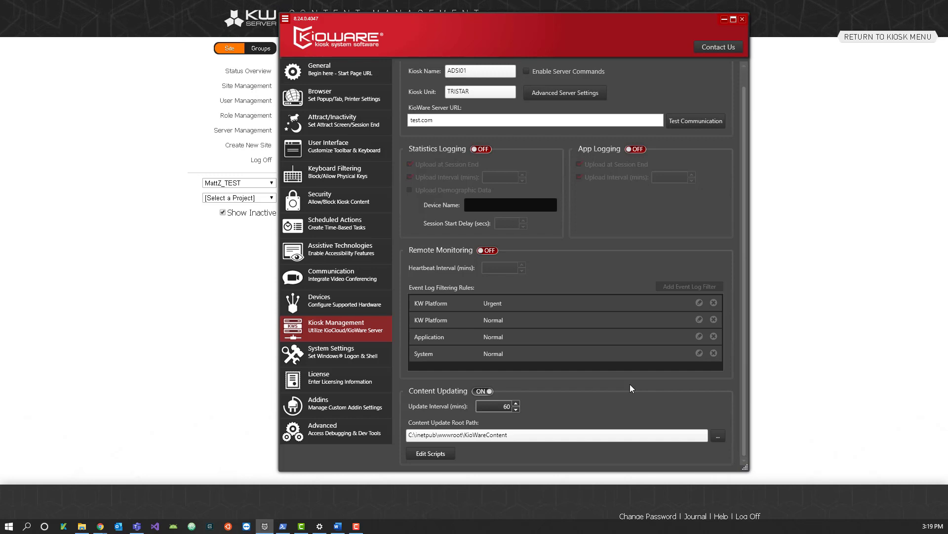
# In the Attract/Inactivity settings, base the kiosk's inactivity reset on Use Inactivity Timer
pyautogui.click(330, 126)
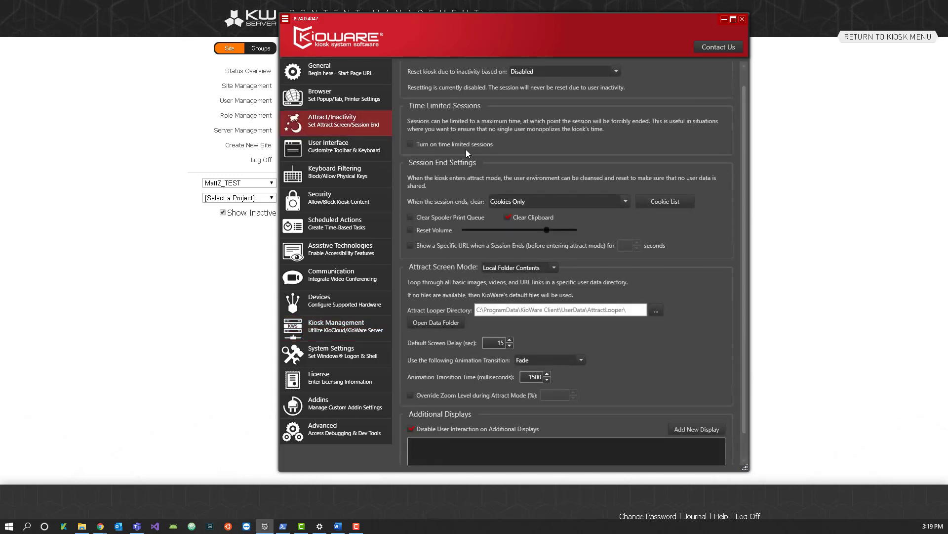
pyautogui.scroll(1, 467, 152)
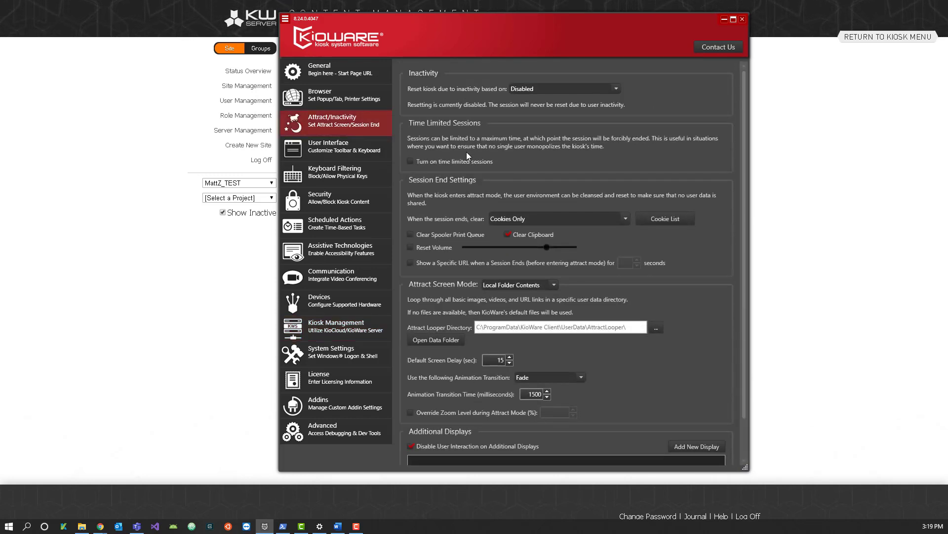
pyautogui.click(556, 89)
pyautogui.click(550, 108)
pyautogui.click(557, 109)
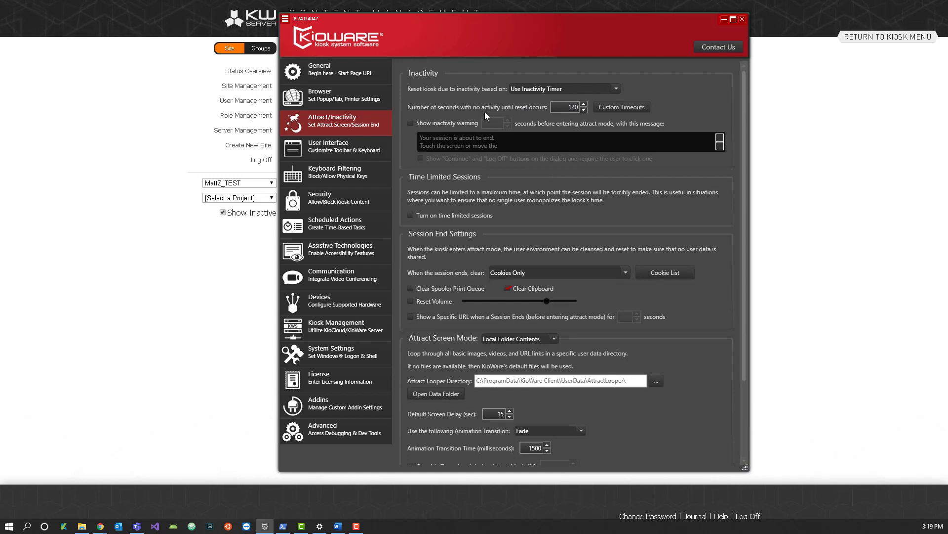
# Set the kiosk's inactivity reset to Disabled and look over the other reset options
pyautogui.click(547, 91)
pyautogui.click(543, 98)
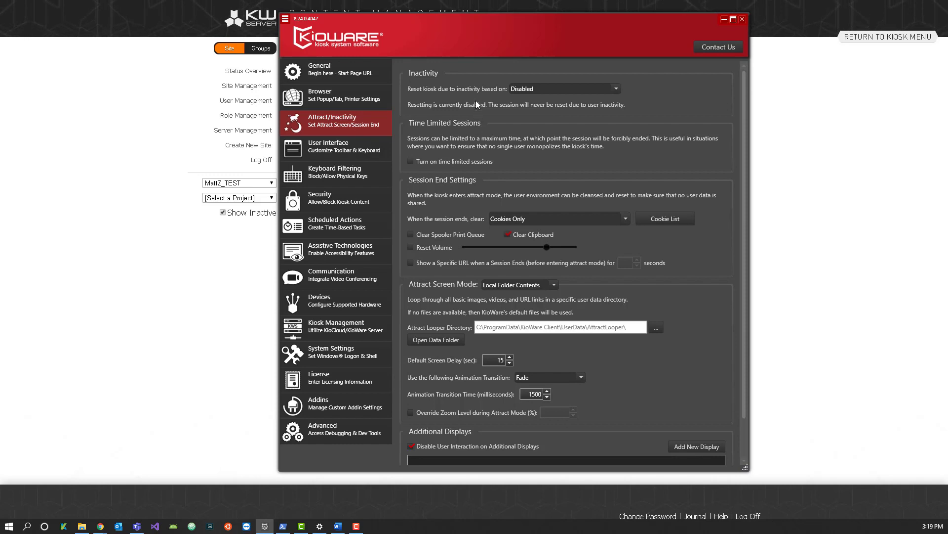
pyautogui.click(541, 89)
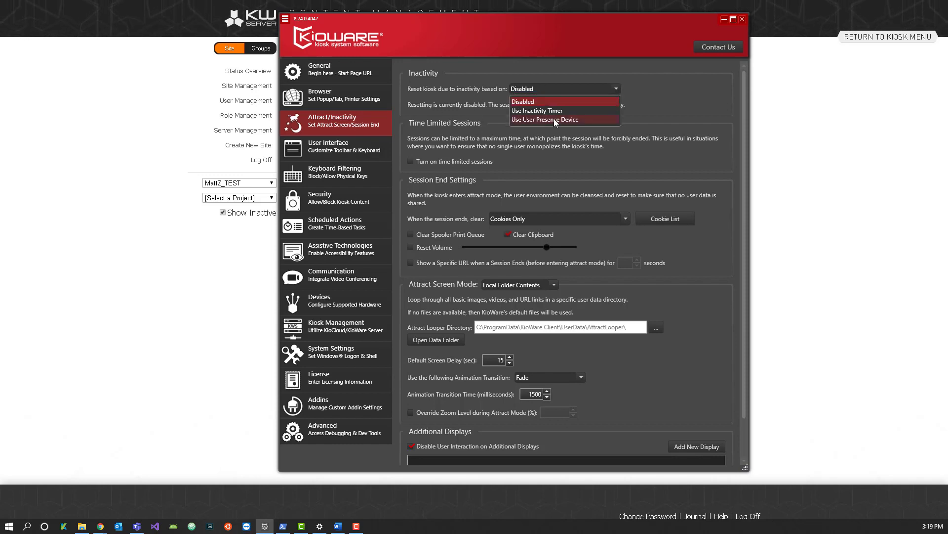
pyautogui.click(466, 131)
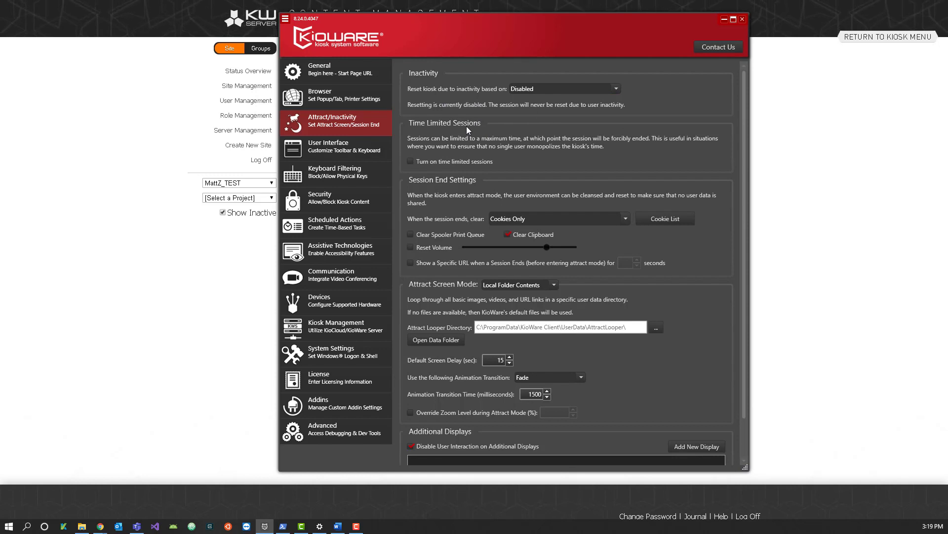
# Recheck the Content Update Root Path in the Kiosk Management settings
pyautogui.click(320, 331)
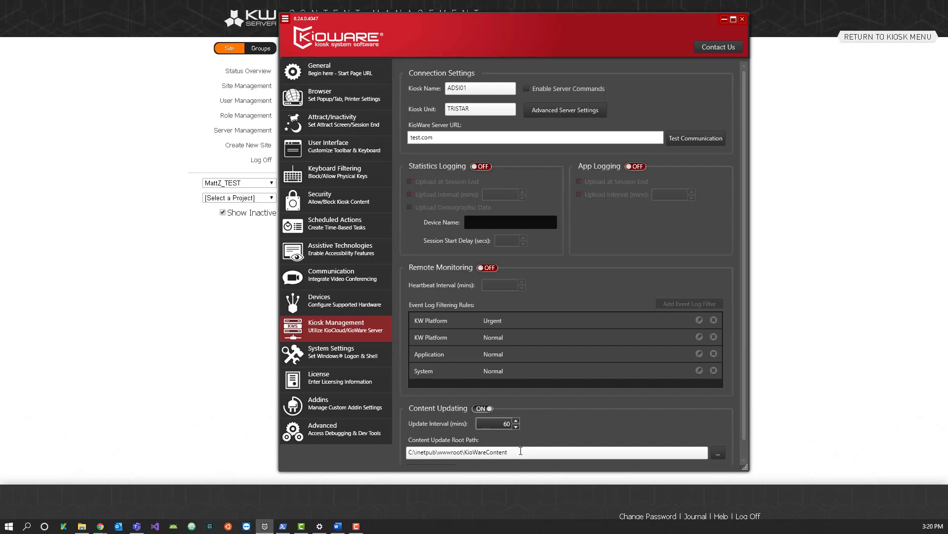
pyautogui.moveTo(514, 453); pyautogui.dragTo(407, 453)
pyautogui.click(489, 453)
# Check the file name in the Remote Config URL and the Start Page URL in the general settings
pyautogui.click(340, 71)
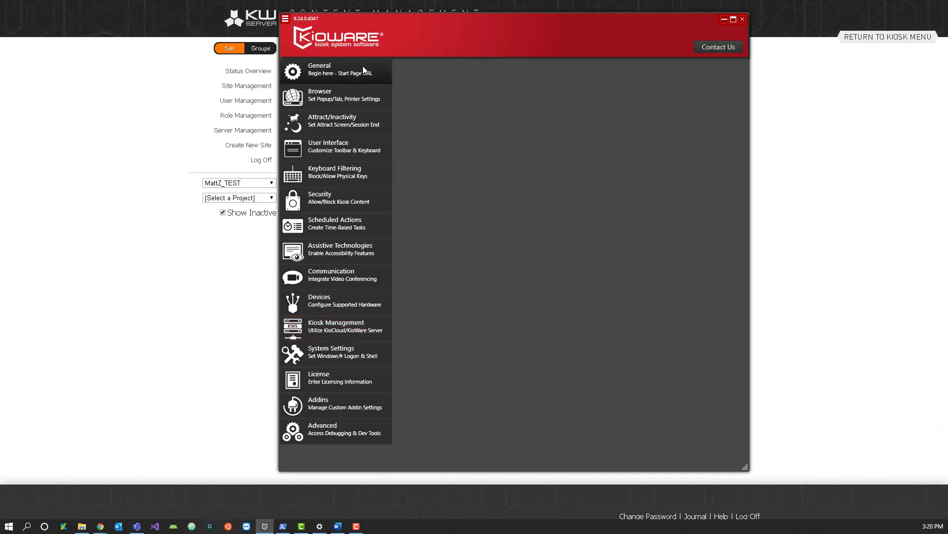
pyautogui.moveTo(629, 370); pyautogui.dragTo(572, 371)
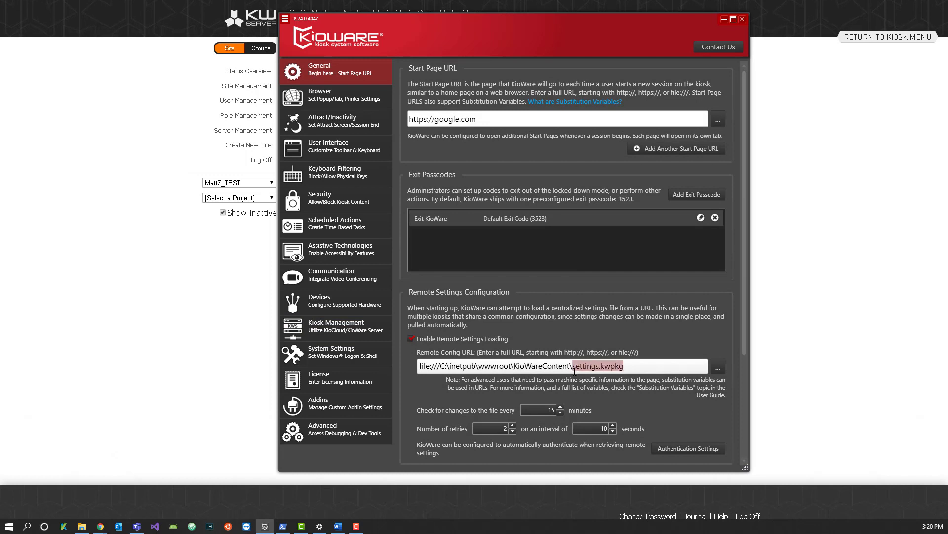
pyautogui.click(615, 369)
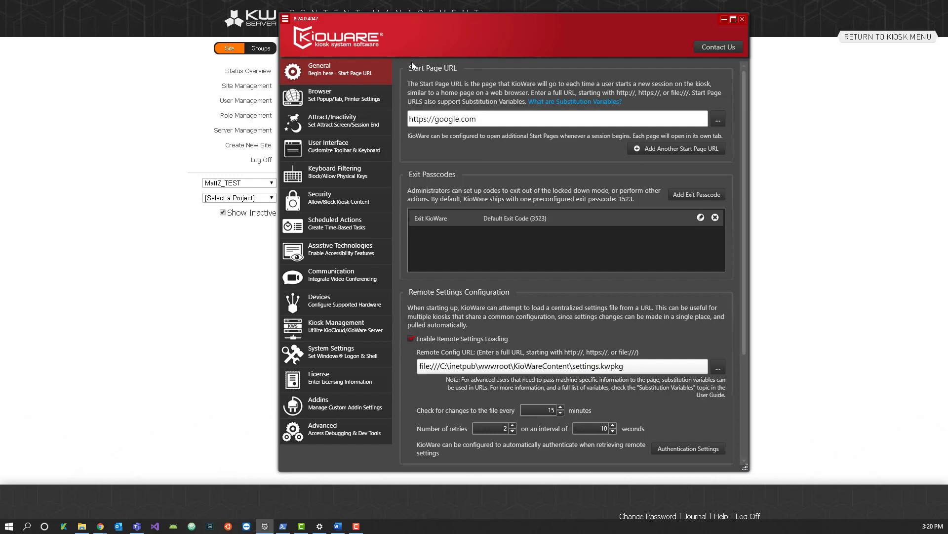
pyautogui.doubleClick(447, 119)
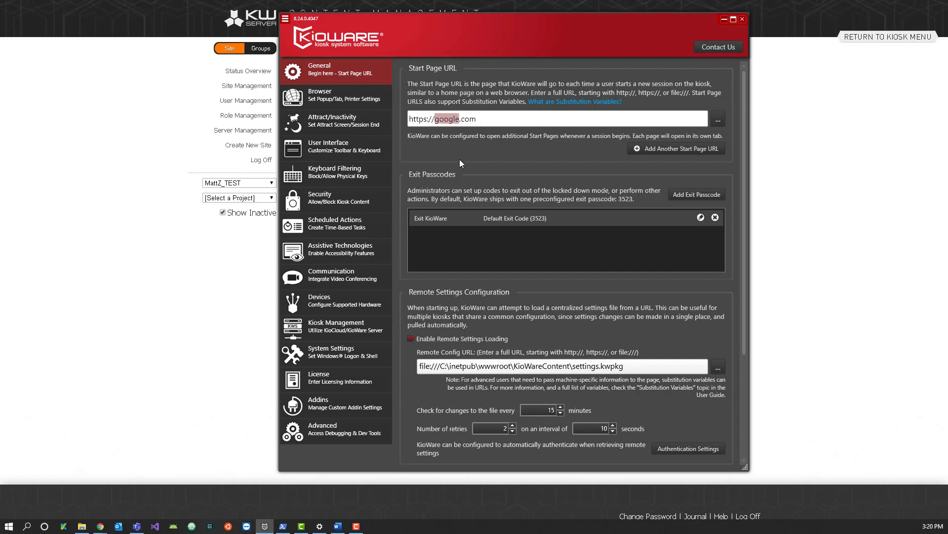